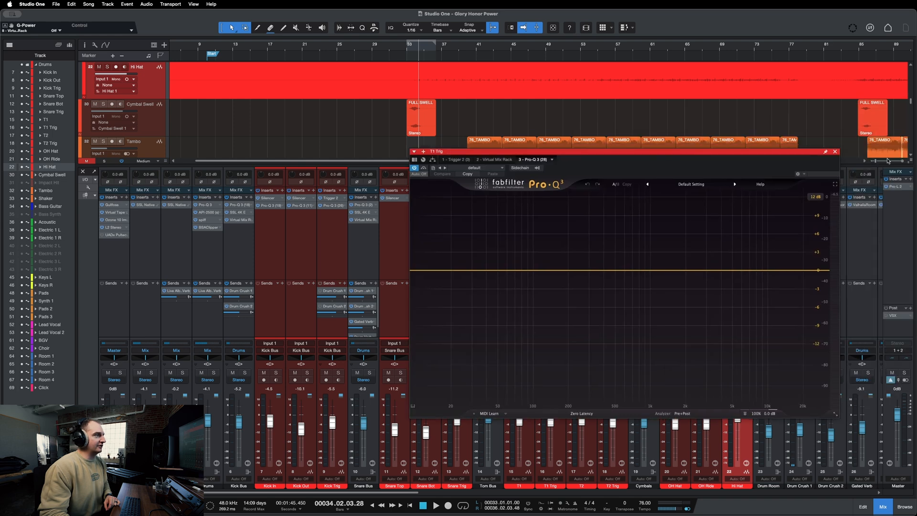
Close the T1 Trig equalizer and examine the individual bands of the Cymbals bus's Pro-Q 3.
{"action": "key", "text": "super+w"}
{"action": "left_click", "coordinate": [611, 248]}
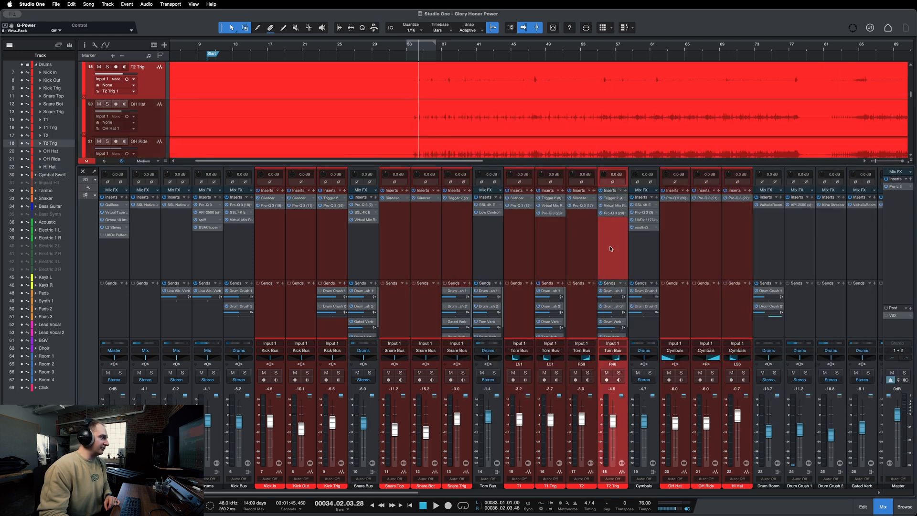
{"action": "left_click", "coordinate": [644, 212]}
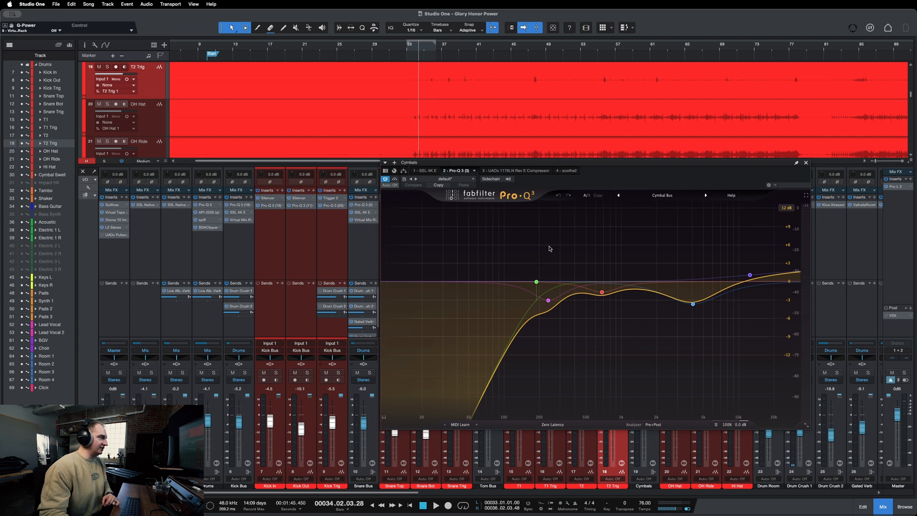
{"action": "mouse_move", "coordinate": [597, 295]}
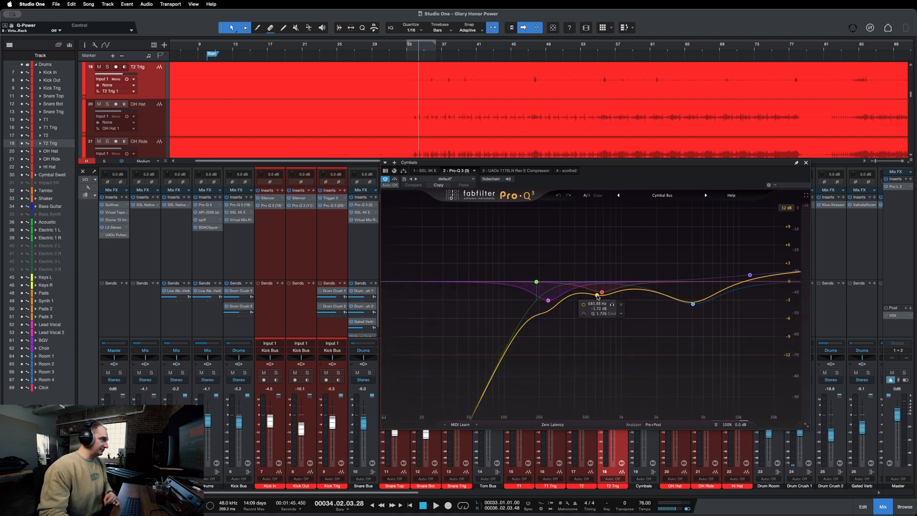
{"action": "mouse_move", "coordinate": [549, 302]}
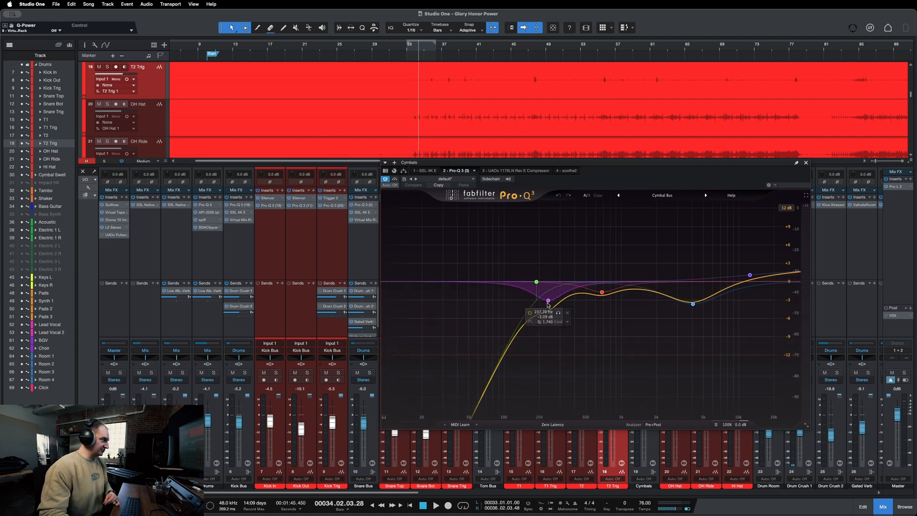
{"action": "mouse_move", "coordinate": [694, 308]}
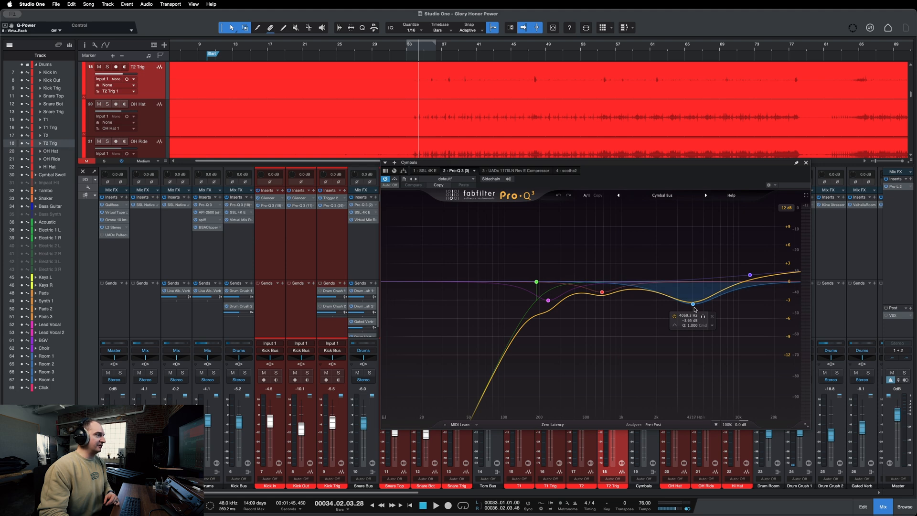
{"action": "mouse_move", "coordinate": [748, 280]}
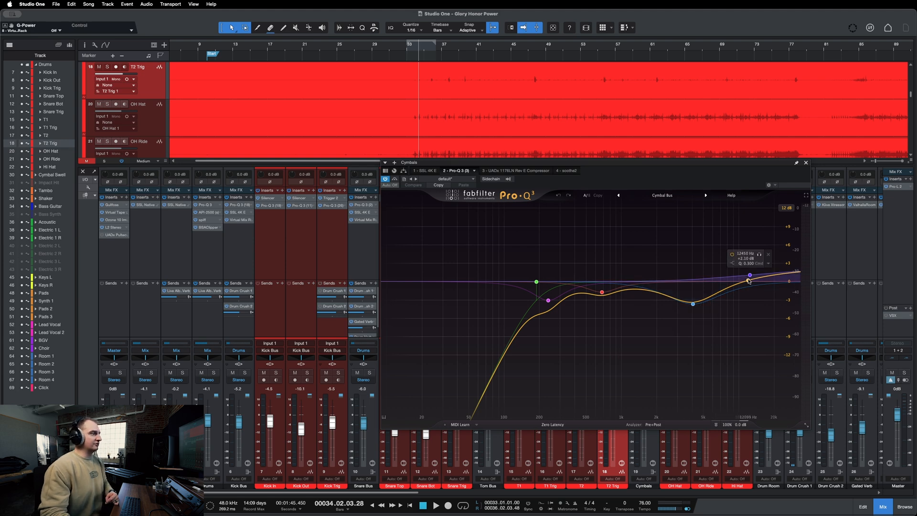
{"action": "left_click", "coordinate": [806, 163]}
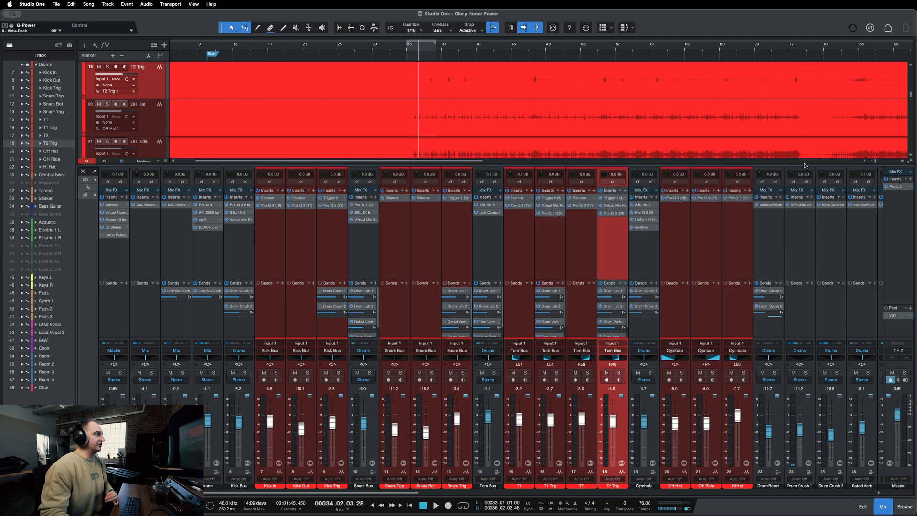
{"action": "left_click", "coordinate": [640, 258]}
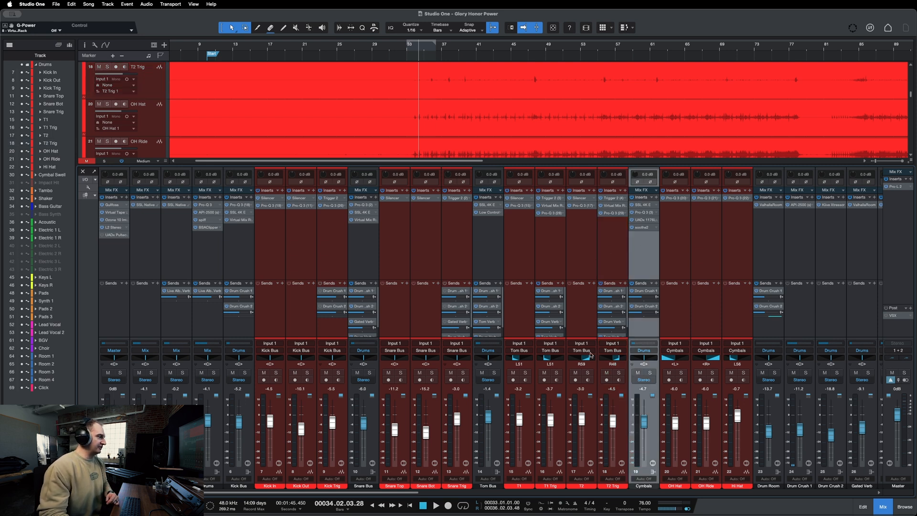
Solo the Snare Bus with its snare channels and listen to the snare for a few bars.
{"action": "scroll", "coordinate": [430, 493], "scroll_direction": "right", "scroll_amount": 2}
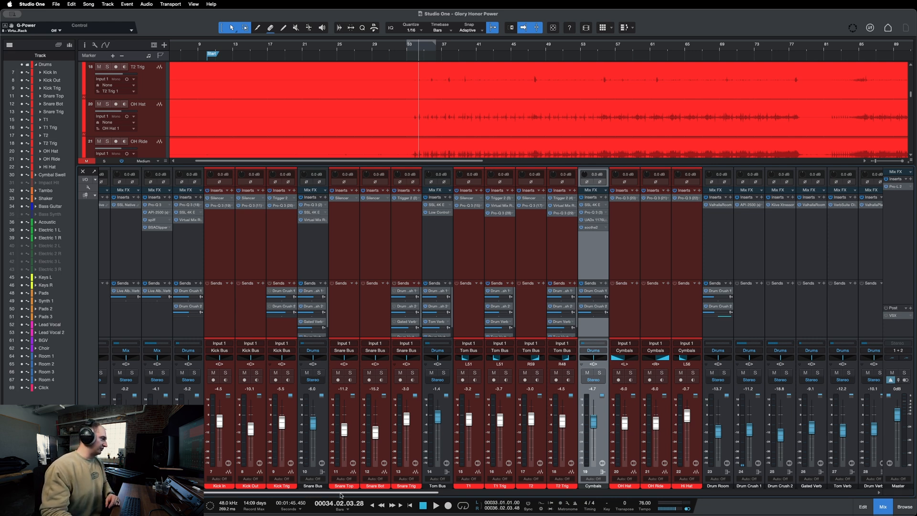
{"action": "left_click_drag", "start_coordinate": [343, 496], "coordinate": [290, 500]}
{"action": "left_click", "coordinate": [371, 271]}
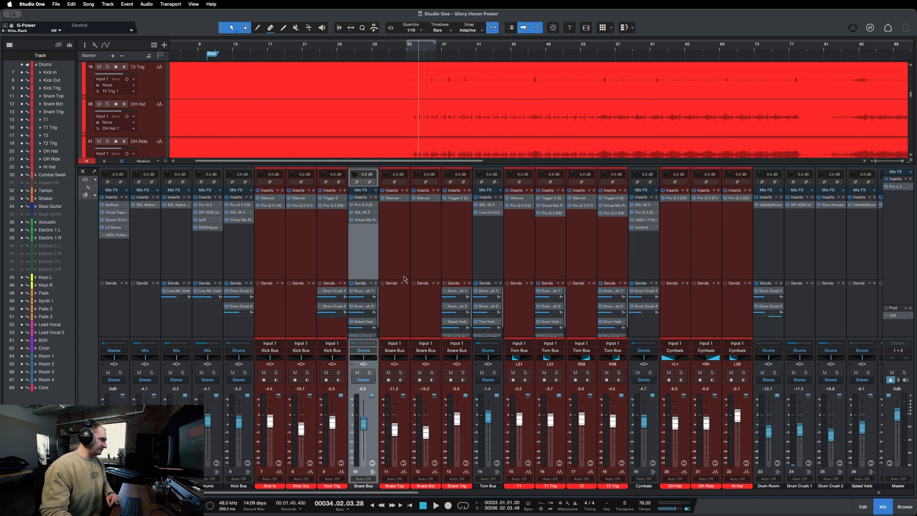
{"action": "left_click", "coordinate": [468, 449]}
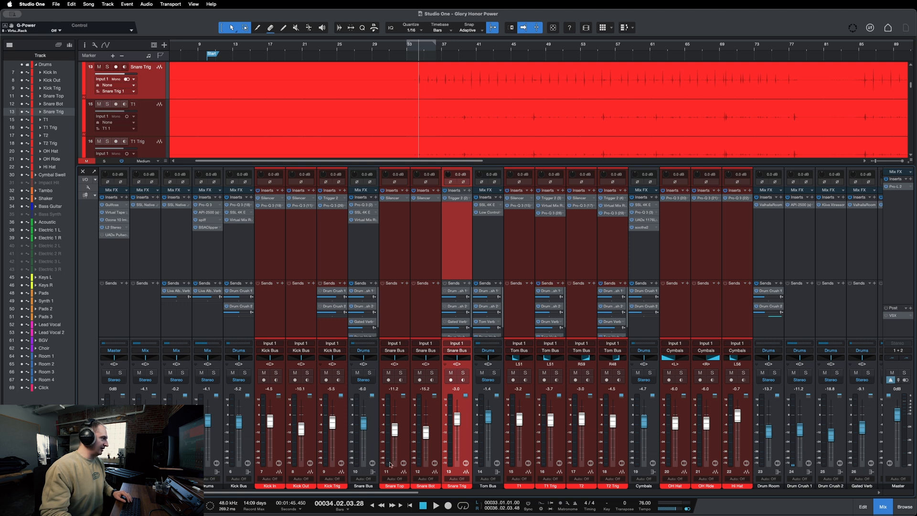
{"action": "left_click", "coordinate": [411, 424]}
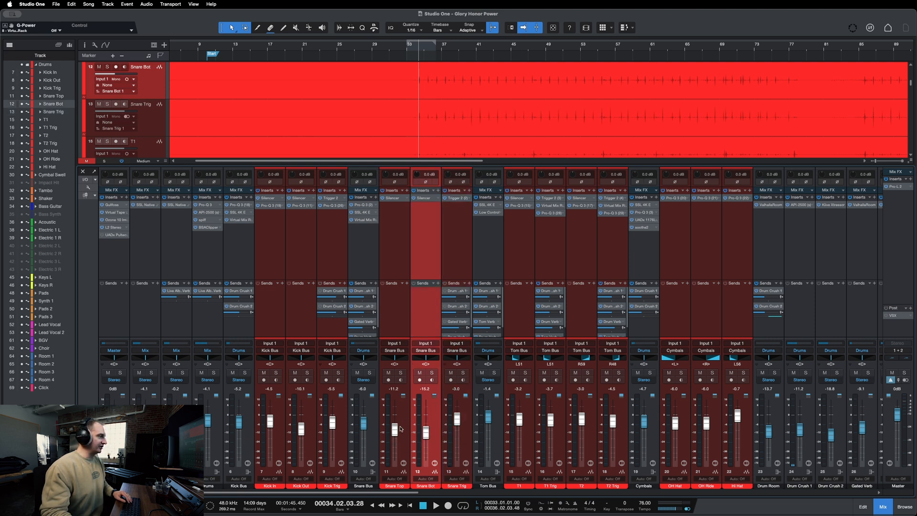
{"action": "left_click", "coordinate": [376, 409]}
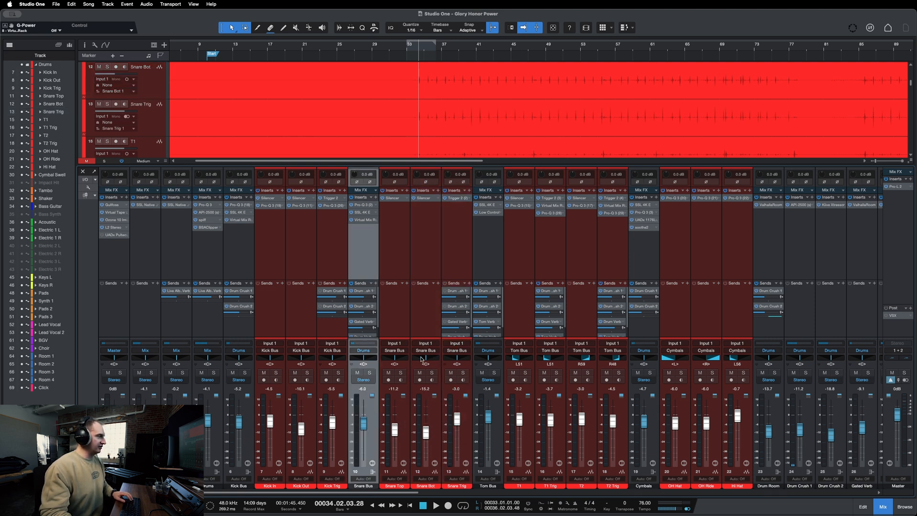
{"action": "key", "text": "s"}
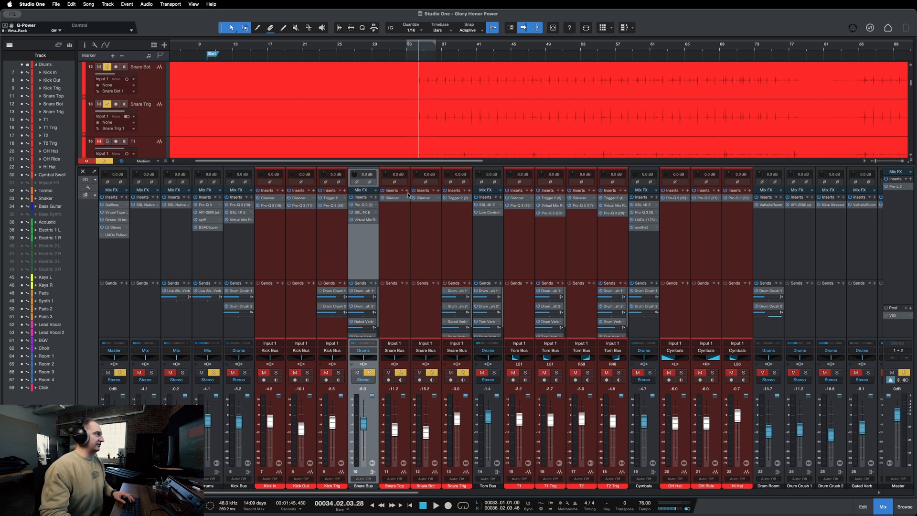
{"action": "key", "text": "space"}
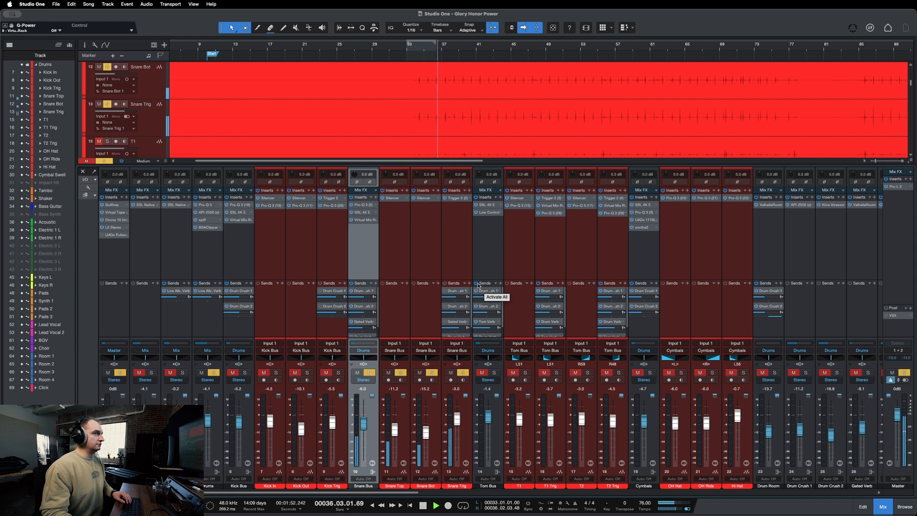
{"action": "key", "text": "space"}
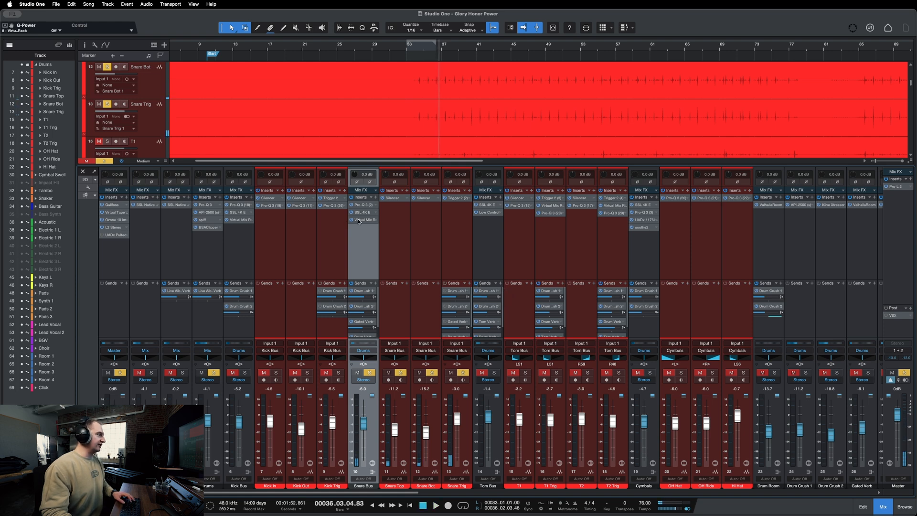
Inspect the Virtual Mix Rack on the Snare Bus and the Trigger 2 plug-in on Snare Trig, closing both.
{"action": "double_click", "coordinate": [359, 220]}
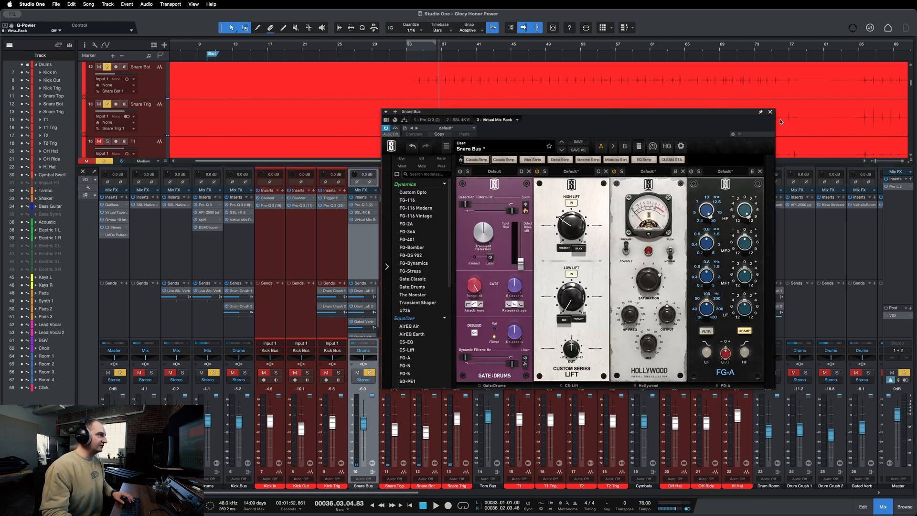
{"action": "left_click", "coordinate": [770, 112]}
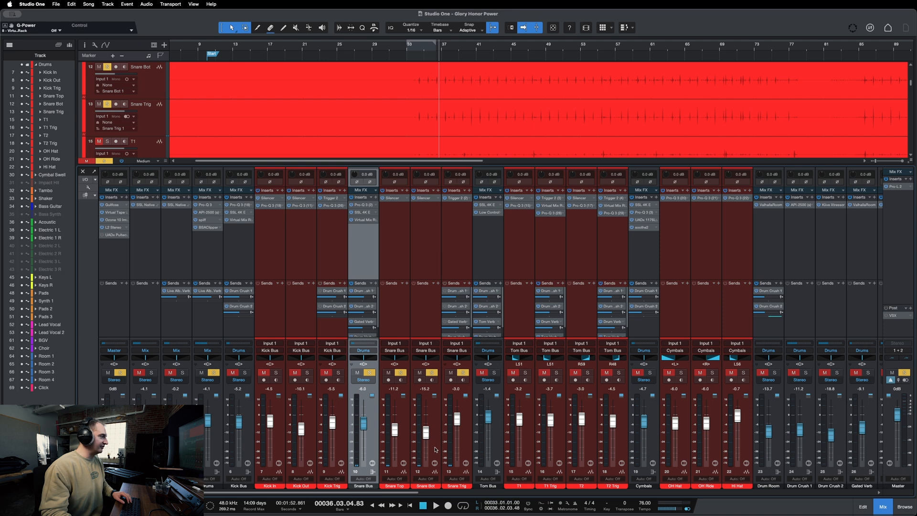
{"action": "left_click", "coordinate": [439, 450]}
{"action": "left_click", "coordinate": [407, 420]}
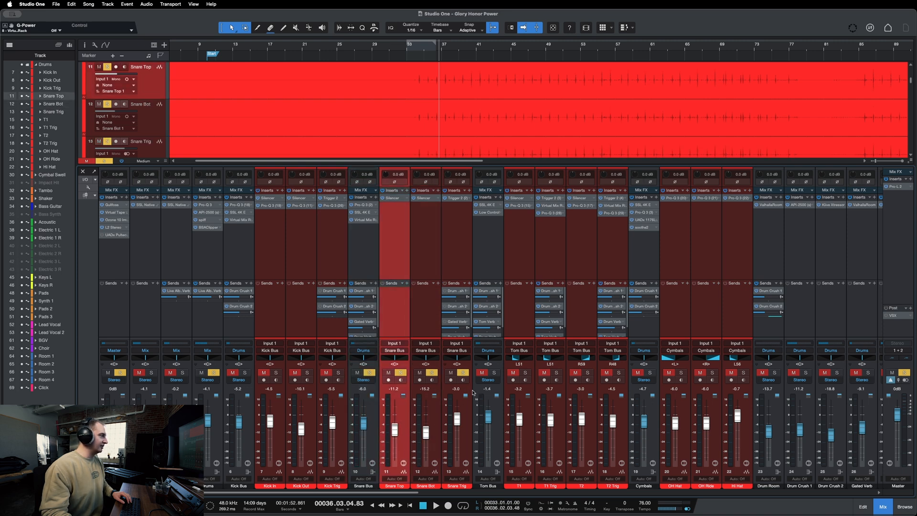
{"action": "double_click", "coordinate": [461, 201]}
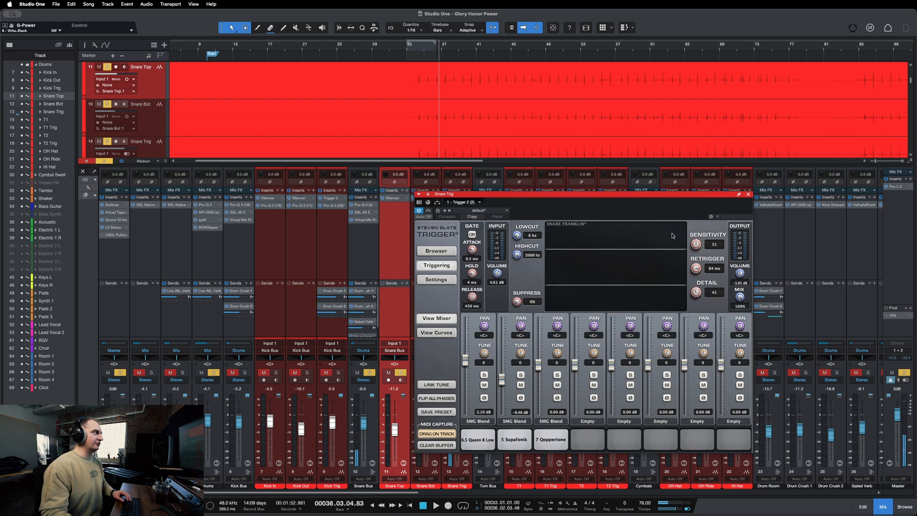
{"action": "left_click", "coordinate": [748, 193]}
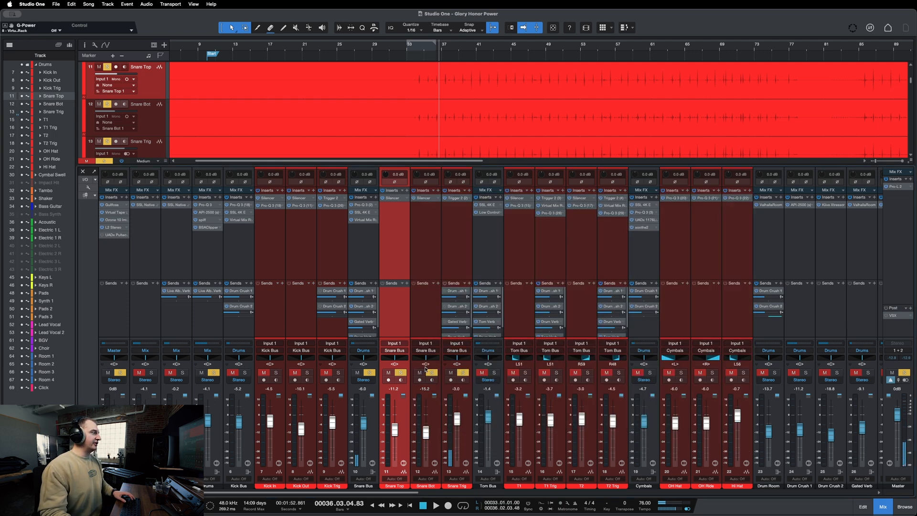
Unsolo the Snare Bus and listen to the snare within the full mix.
{"action": "left_click", "coordinate": [370, 373]}
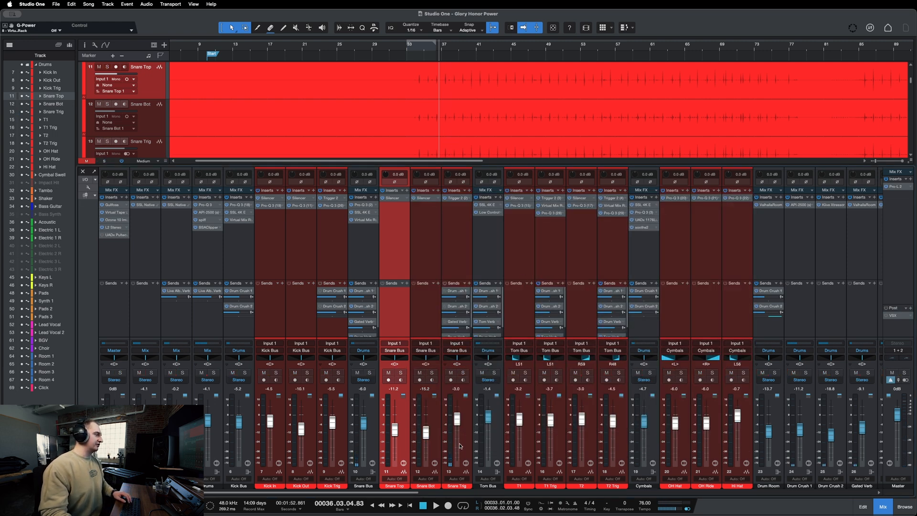
{"action": "scroll", "coordinate": [420, 487], "scroll_direction": "right", "scroll_amount": 5}
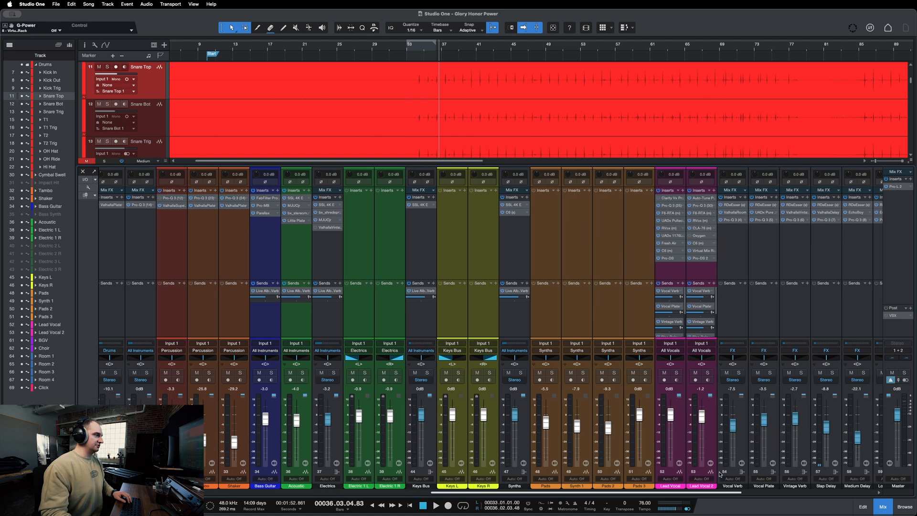
{"action": "key", "text": "space"}
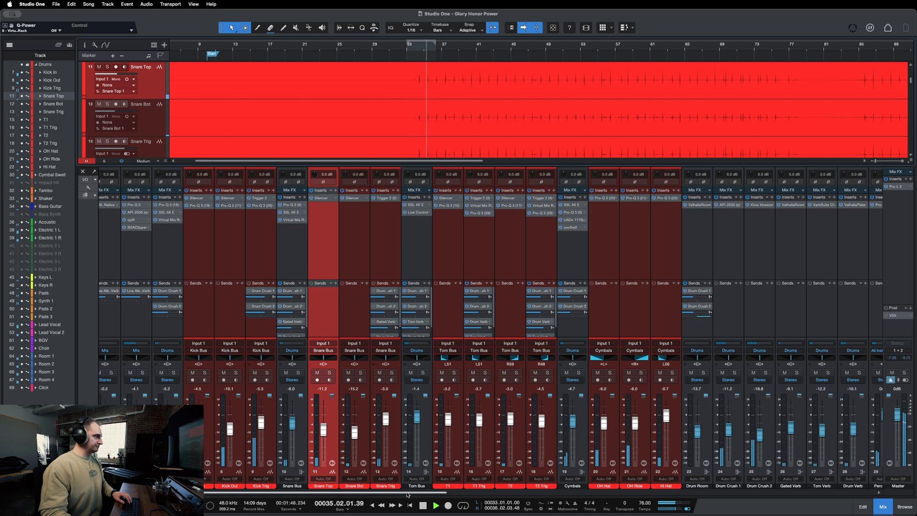
{"action": "left_click_drag", "start_coordinate": [408, 496], "coordinate": [410, 497]}
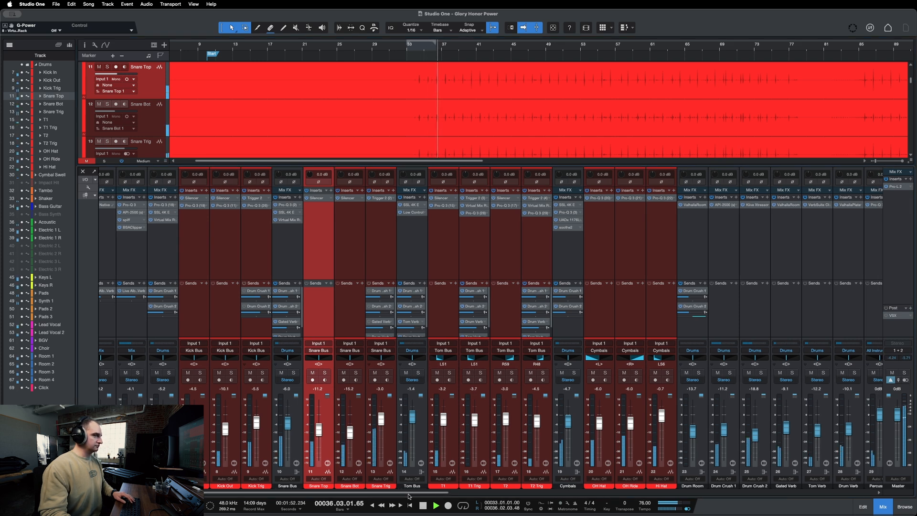
{"action": "key", "text": "space"}
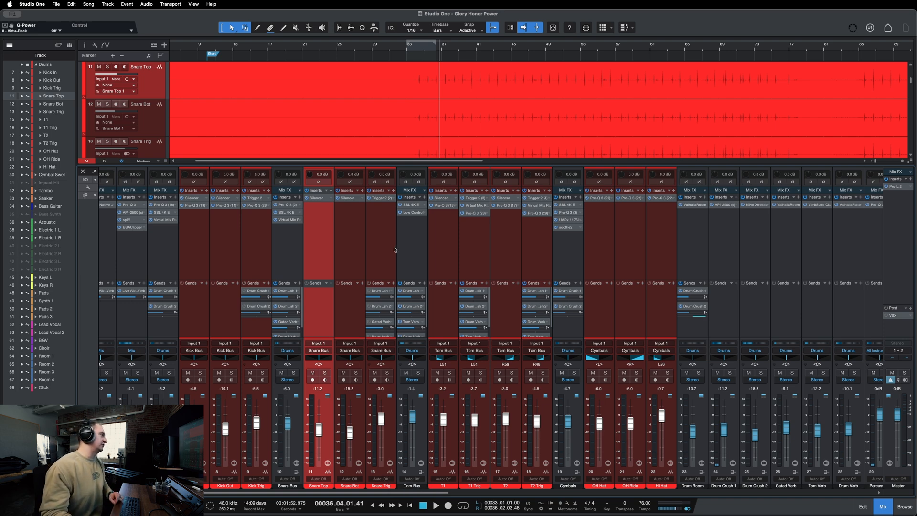
Reopen the Snare Bus's Virtual Mix Rack, reposition its window and examine the FG-A module's HF frequency and gain.
{"action": "left_click", "coordinate": [376, 238]}
{"action": "left_click", "coordinate": [298, 254]}
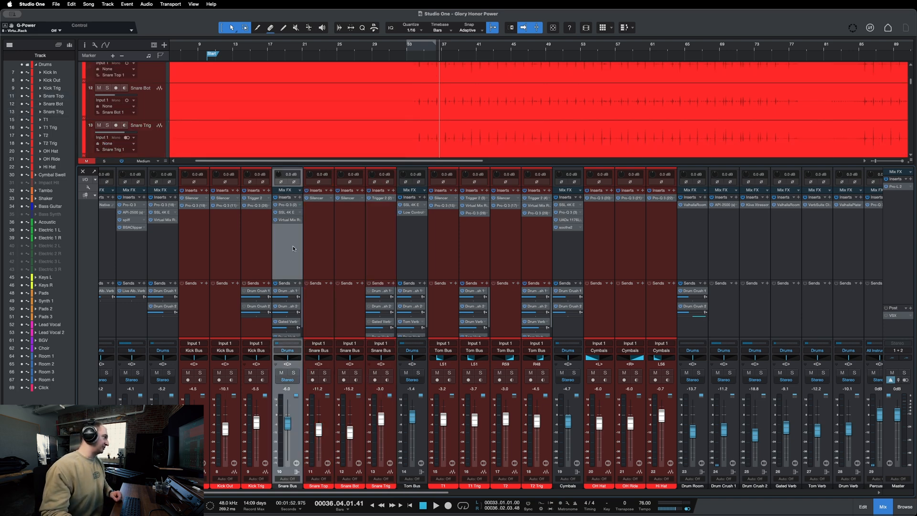
{"action": "double_click", "coordinate": [286, 221]}
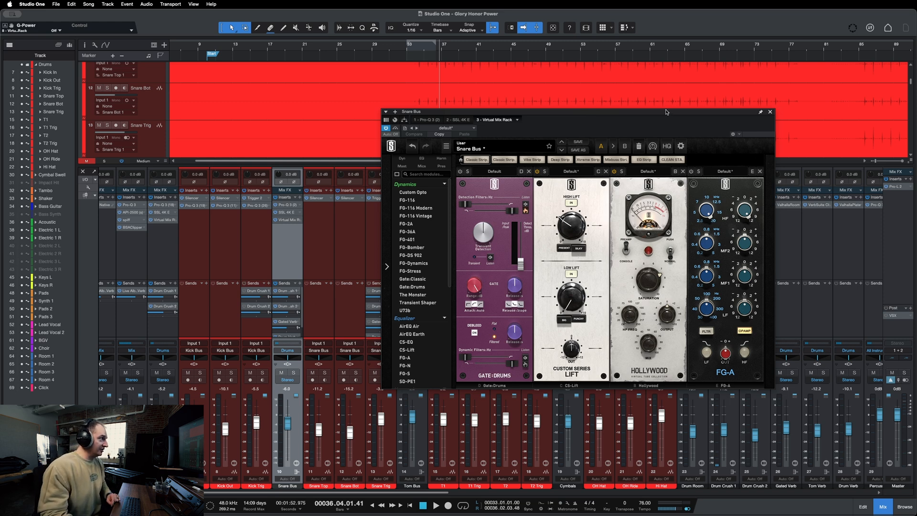
{"action": "left_click_drag", "start_coordinate": [668, 112], "coordinate": [640, 158]}
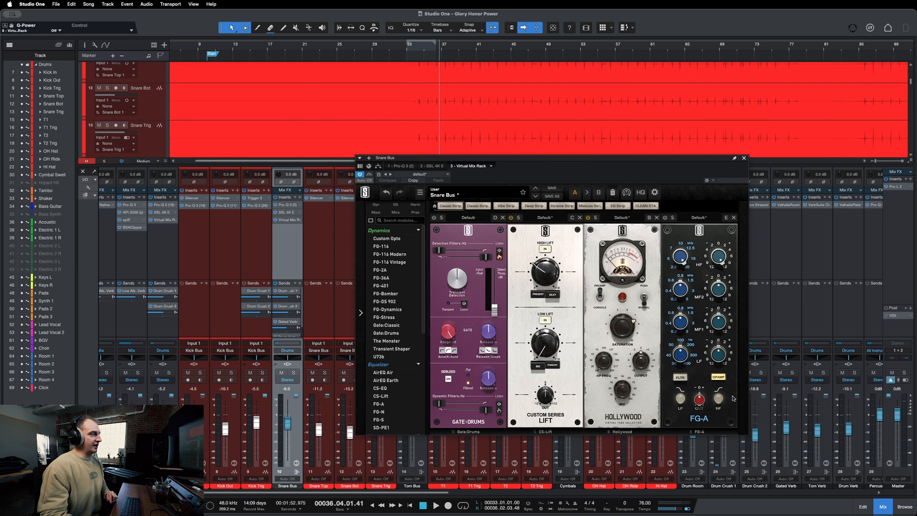
{"action": "mouse_move", "coordinate": [681, 256]}
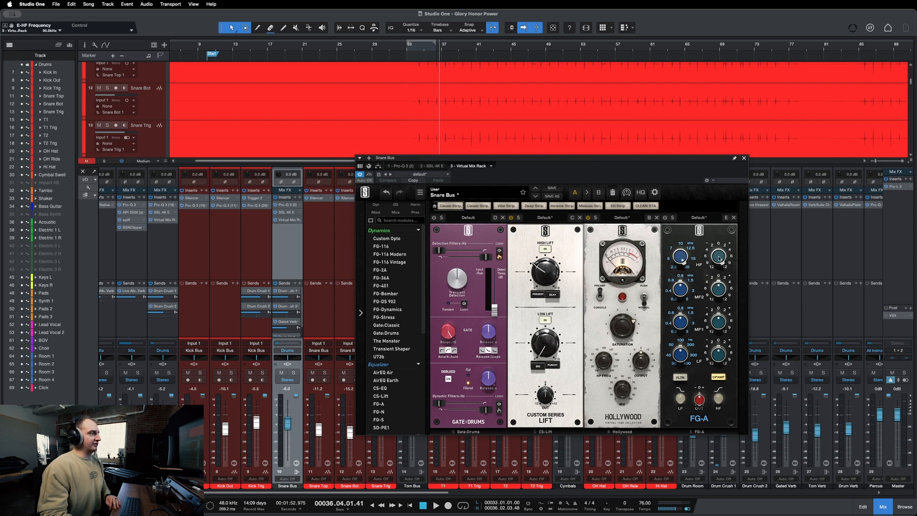
{"action": "mouse_move", "coordinate": [723, 256]}
Audition the soloed Snare Bus from bar 34 while switching the FG-A module on.
{"action": "key", "text": "s"}
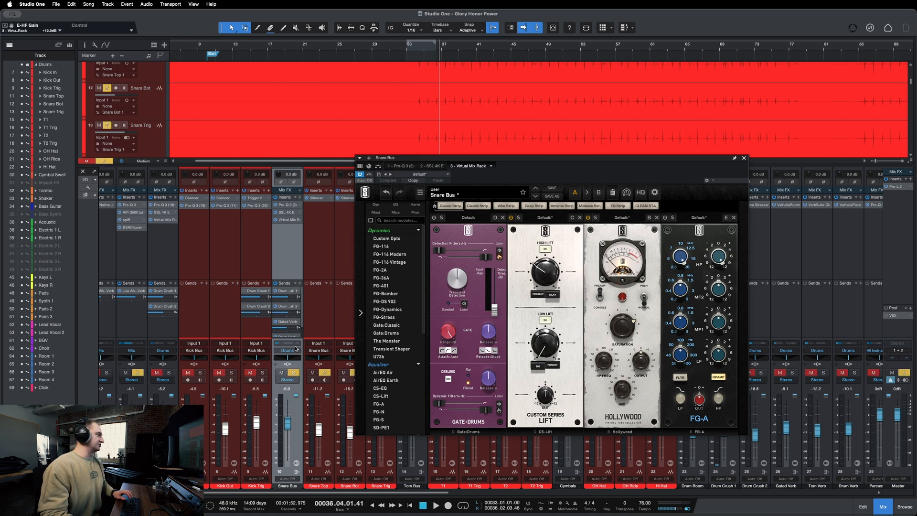
{"action": "left_click", "coordinate": [413, 53]}
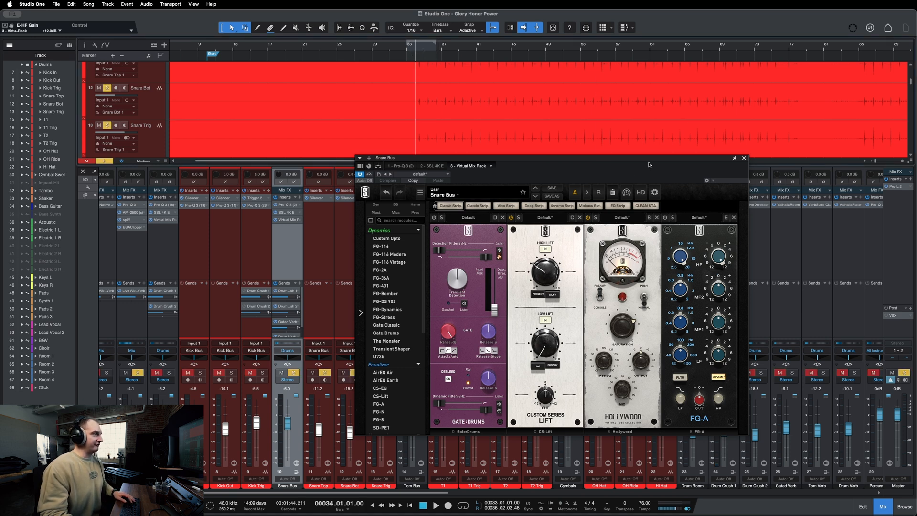
{"action": "key", "text": "space"}
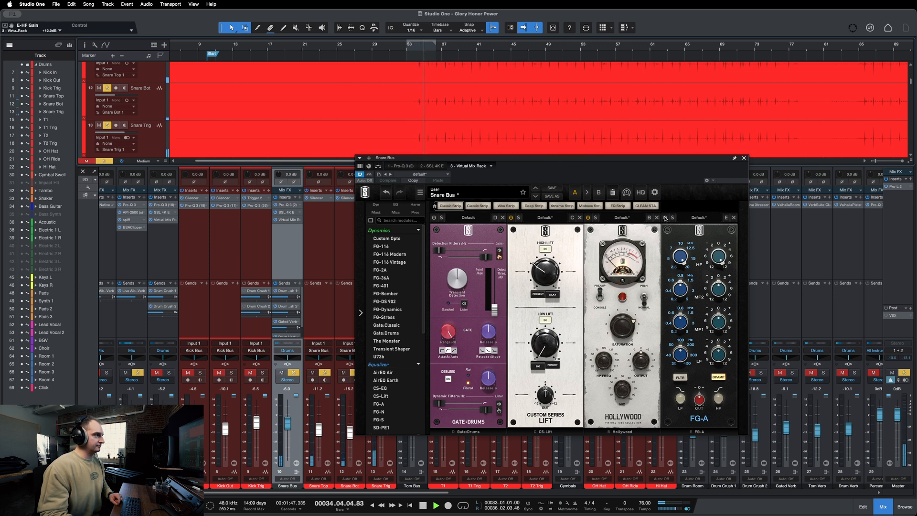
{"action": "left_click", "coordinate": [665, 218]}
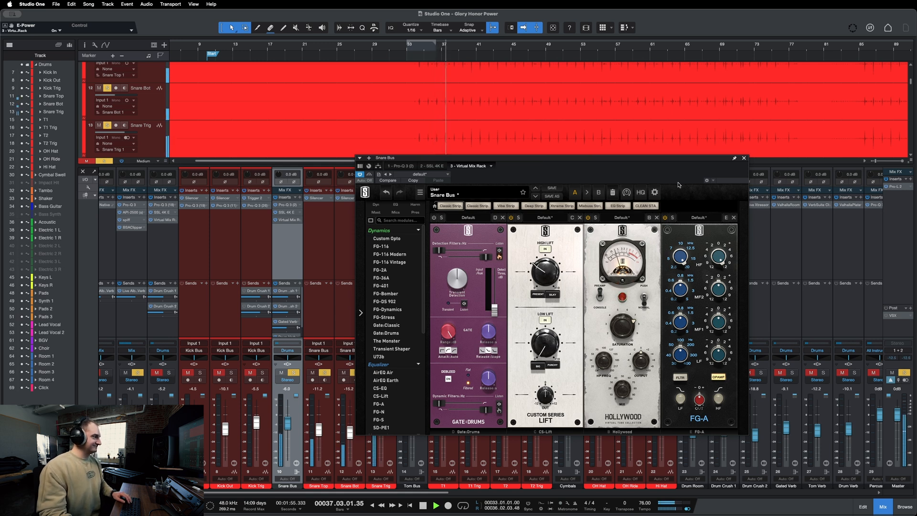
{"action": "key", "text": "space"}
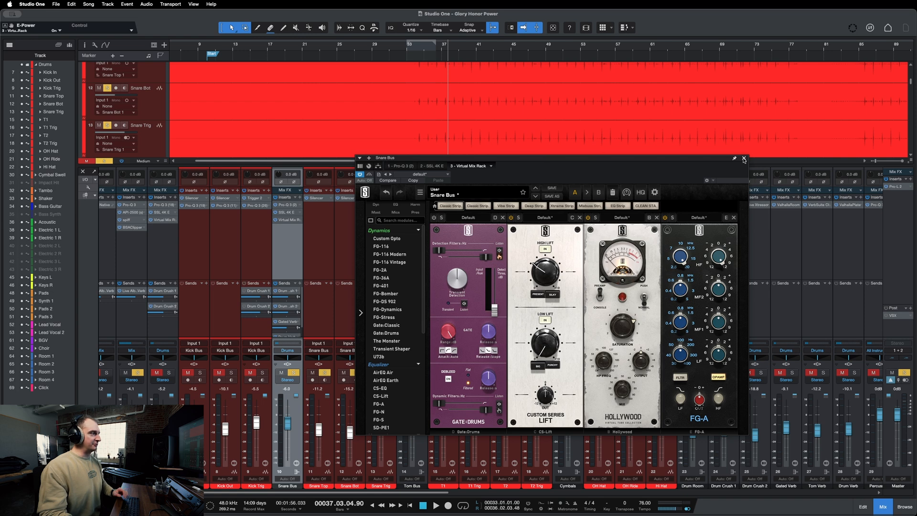
Bypass the FG-A module in the Snare Bus's Virtual Mix Rack and clear the Snare Bus solo.
{"action": "left_click", "coordinate": [744, 159]}
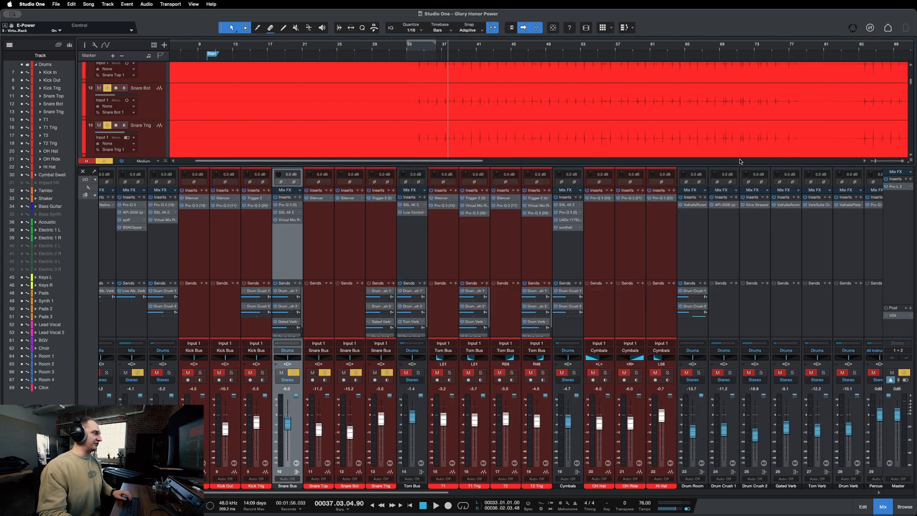
{"action": "left_click", "coordinate": [288, 219]}
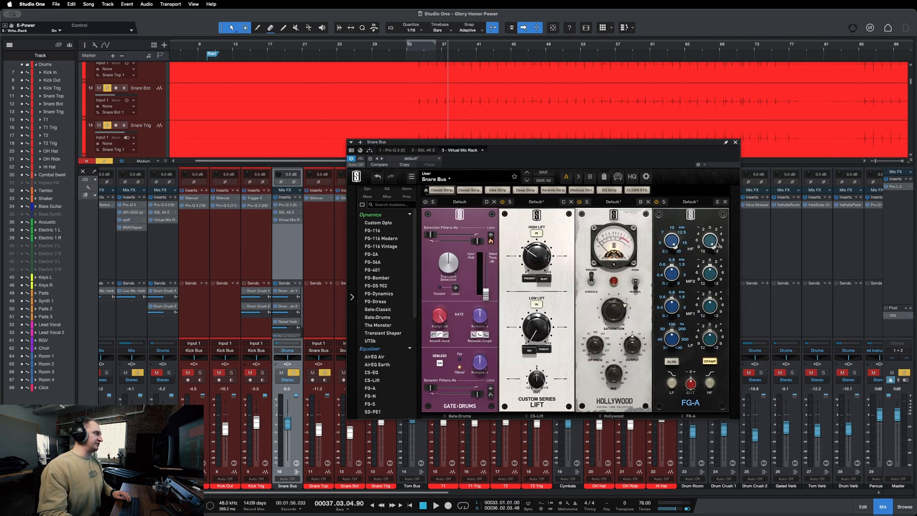
{"action": "left_click", "coordinate": [656, 202]}
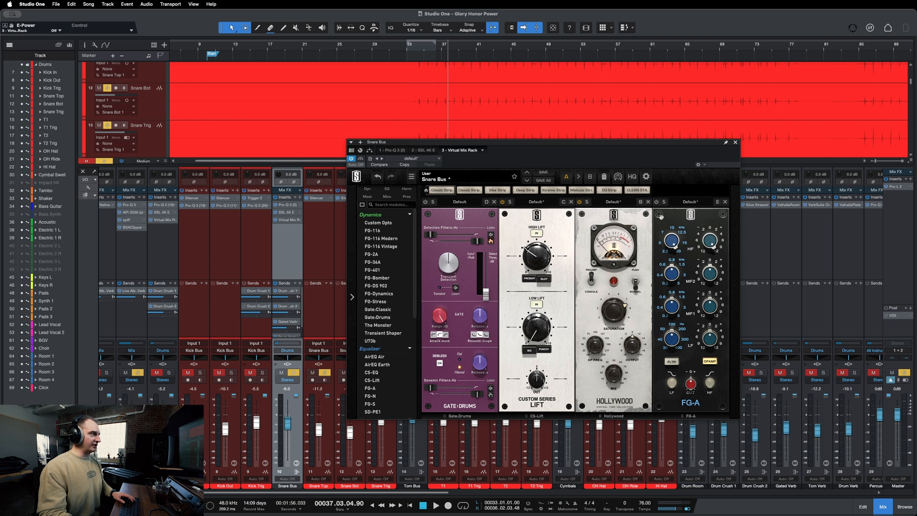
{"action": "key", "text": "space"}
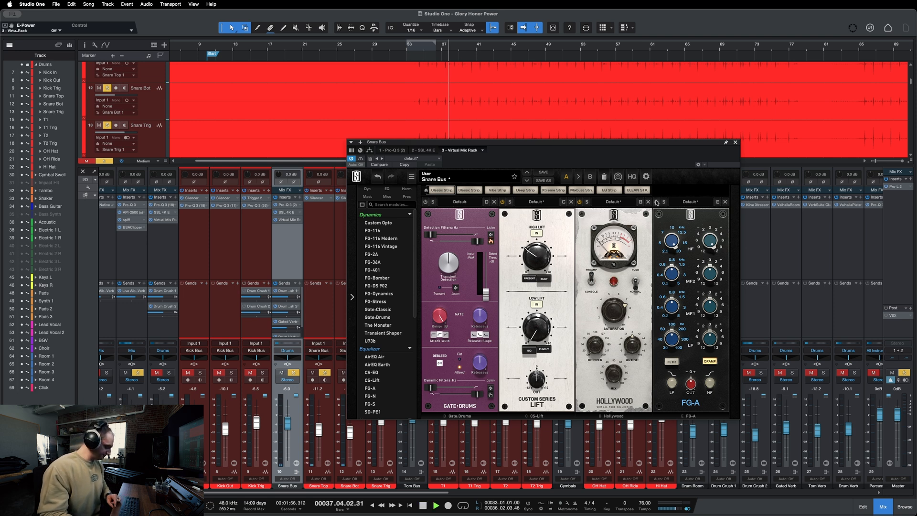
{"action": "key", "text": "space"}
{"action": "key", "text": "shift+s"}
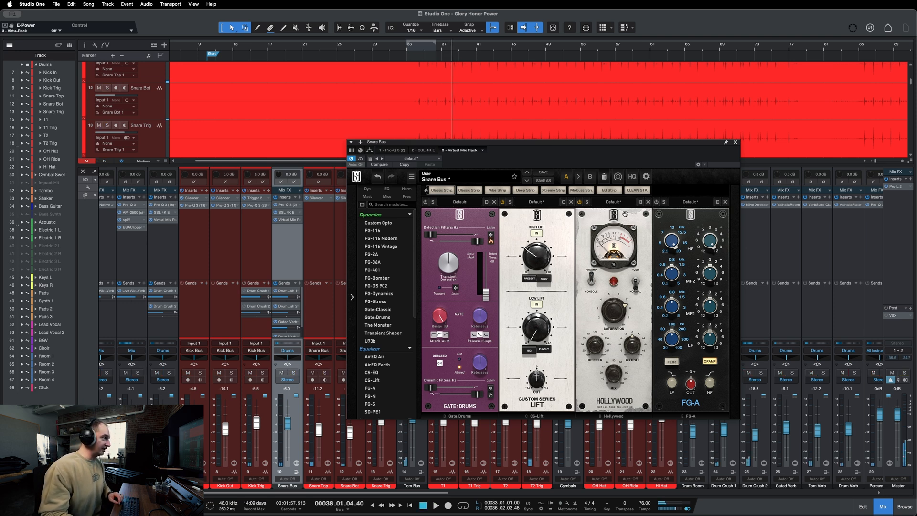
Compare the full mix with the Snare Bus's FG-A module on and off, and close the Virtual Mix Rack.
{"action": "key", "text": "space"}
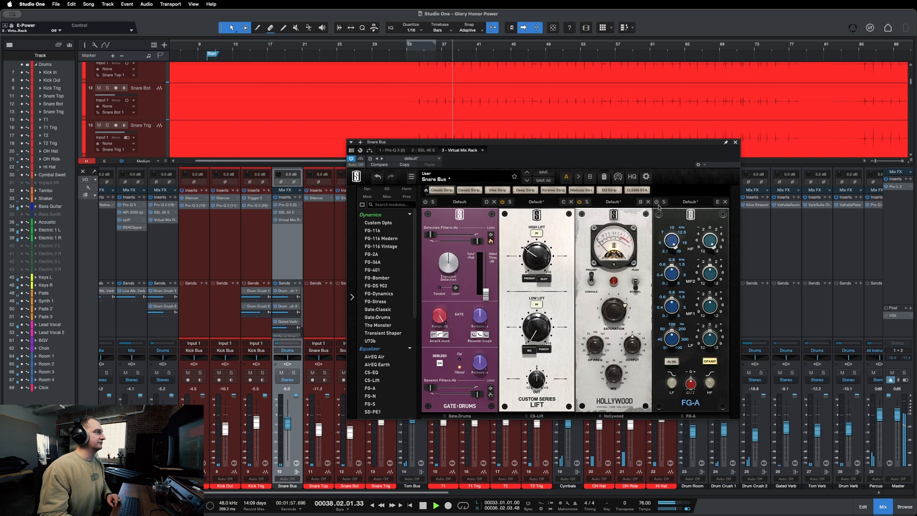
{"action": "left_click", "coordinate": [656, 202]}
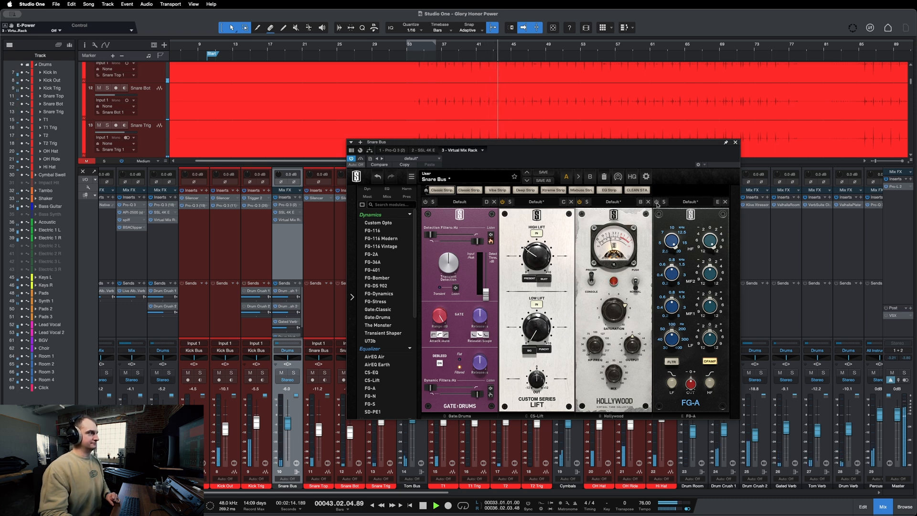
{"action": "left_click", "coordinate": [657, 202]}
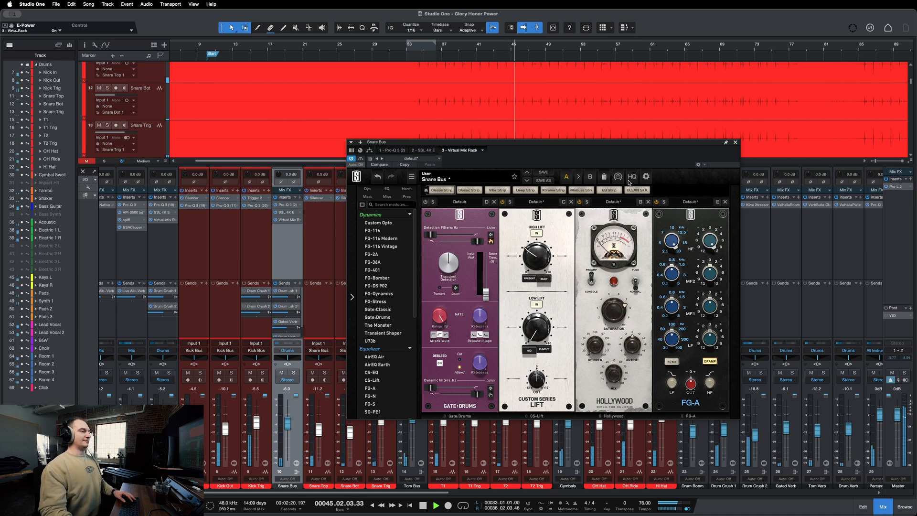
{"action": "key", "text": "space"}
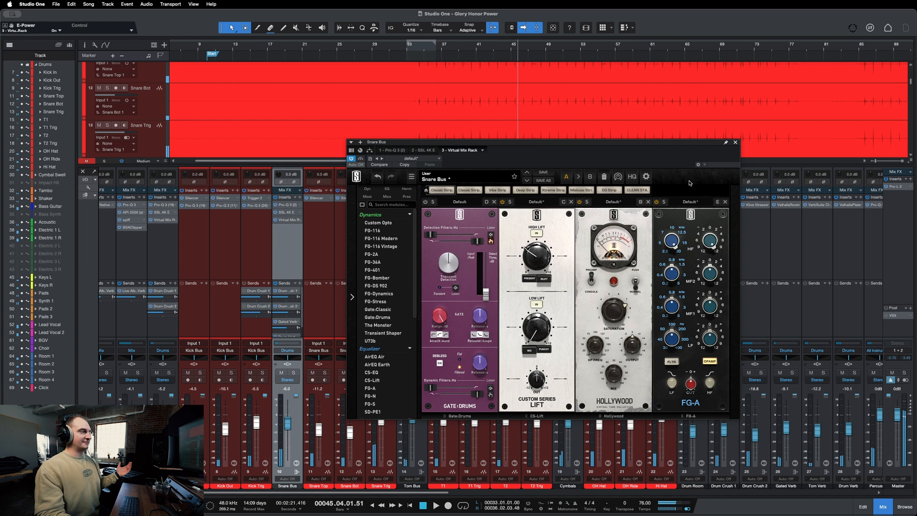
{"action": "left_click", "coordinate": [736, 142]}
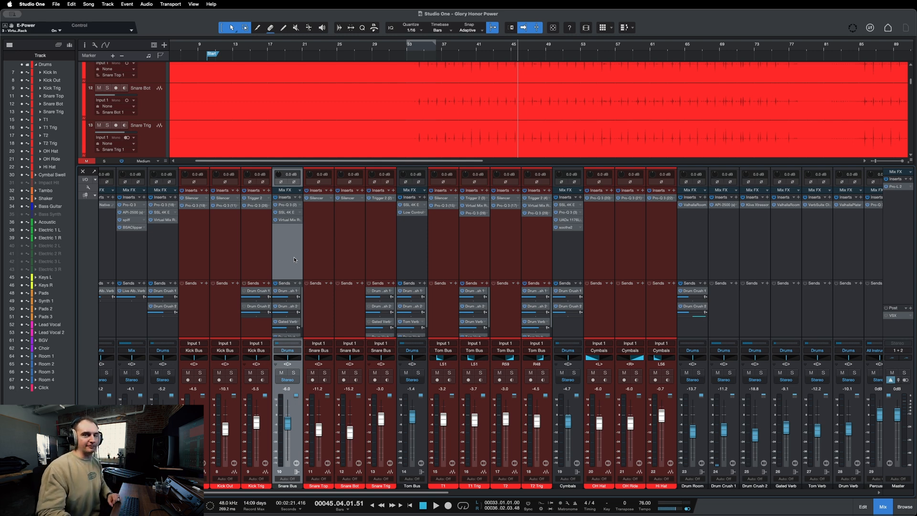
Select the Cymbal Swell channel and give the arrangement more height above the mixer.
{"action": "left_click_drag", "start_coordinate": [343, 493], "coordinate": [490, 499]}
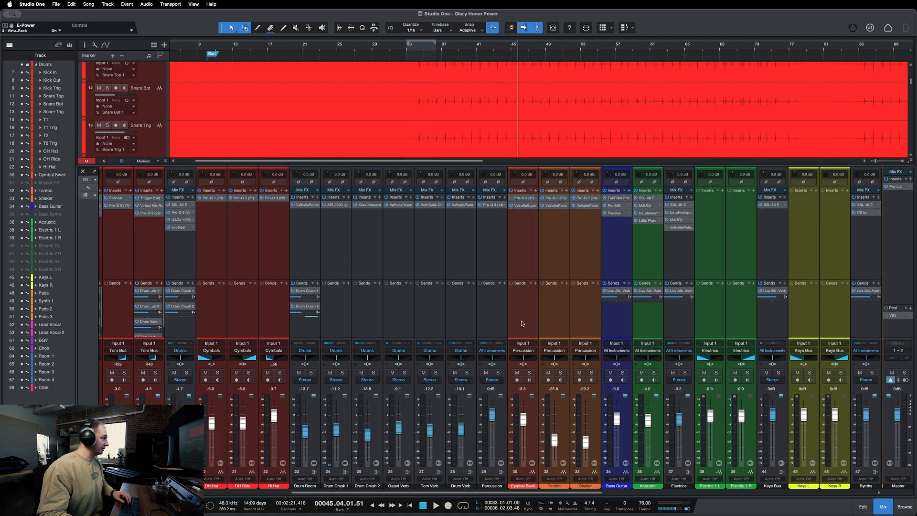
{"action": "left_click", "coordinate": [513, 300]}
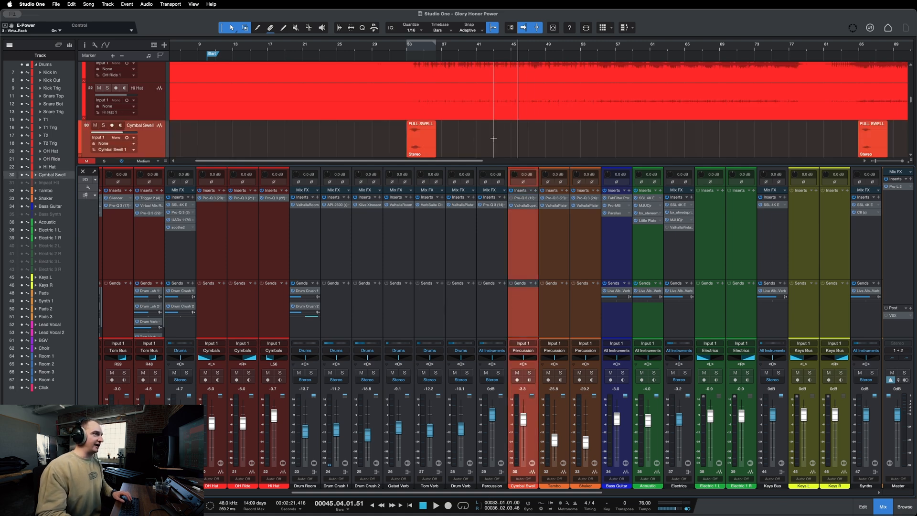
{"action": "left_click_drag", "start_coordinate": [516, 165], "coordinate": [514, 256]}
Examine the Cymbal Swell, Tambo and Shaker clips along the timeline.
{"action": "key", "text": "e"}
{"action": "scroll", "coordinate": [428, 210], "scroll_direction": "right", "scroll_amount": 3}
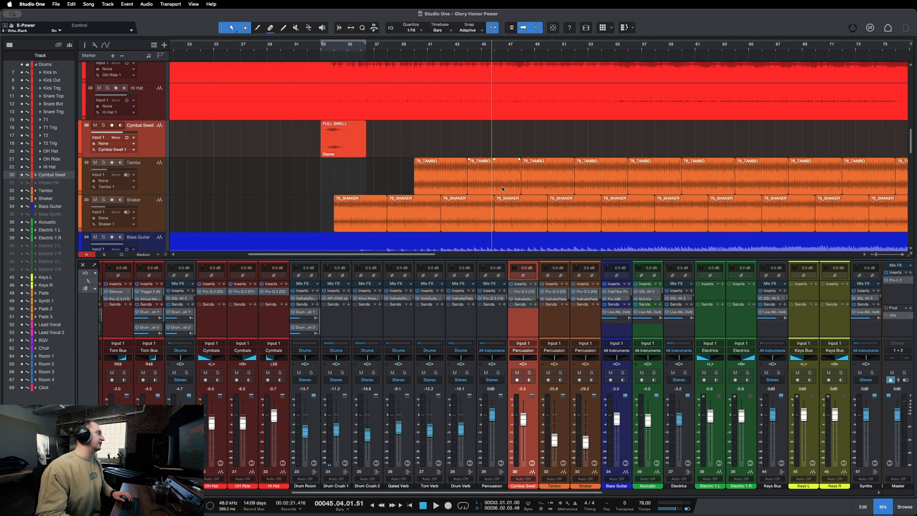
{"action": "scroll", "coordinate": [444, 191], "scroll_direction": "left", "scroll_amount": 1}
{"action": "scroll", "coordinate": [428, 193], "scroll_direction": "down", "scroll_amount": 2}
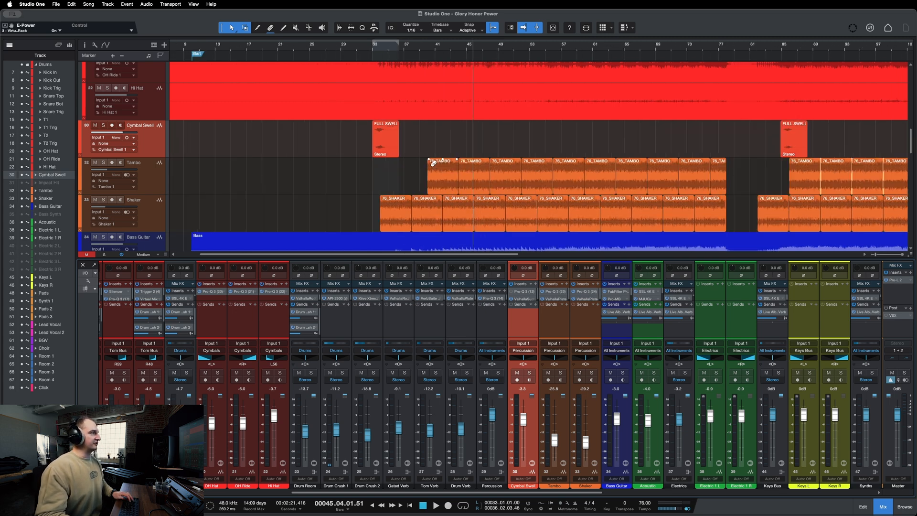
{"action": "scroll", "coordinate": [473, 175], "scroll_direction": "right", "scroll_amount": 3}
{"action": "scroll", "coordinate": [473, 176], "scroll_direction": "left", "scroll_amount": 4}
{"action": "scroll", "coordinate": [443, 169], "scroll_direction": "up", "scroll_amount": 3}
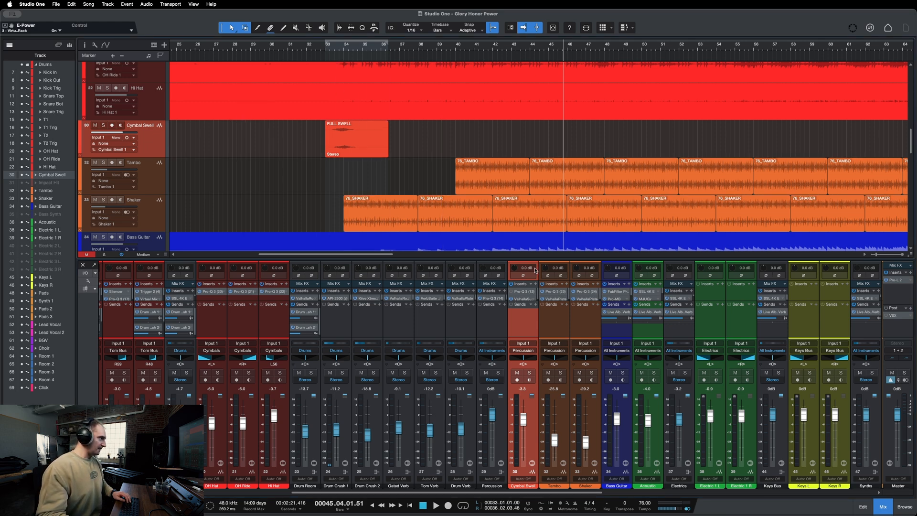
Expand the mixer's insert area and inspect the ValhallaSupermassive plug-in on the Cymbal Swell channel.
{"action": "left_click_drag", "start_coordinate": [534, 259], "coordinate": [534, 242]}
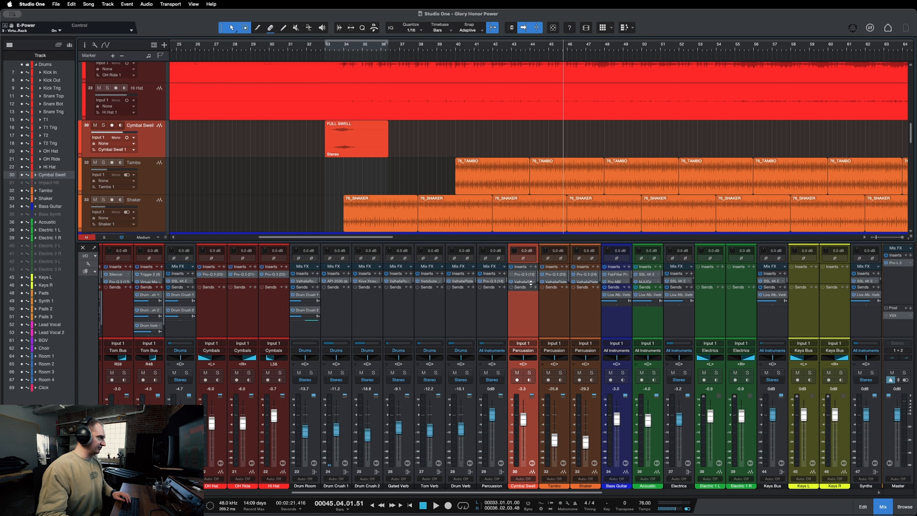
{"action": "left_click_drag", "start_coordinate": [531, 283], "coordinate": [531, 298]}
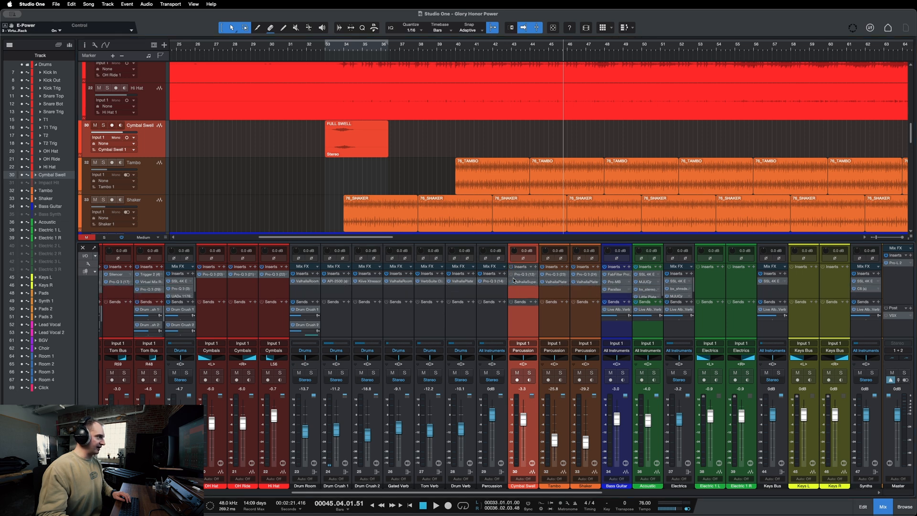
{"action": "left_click", "coordinate": [519, 284]}
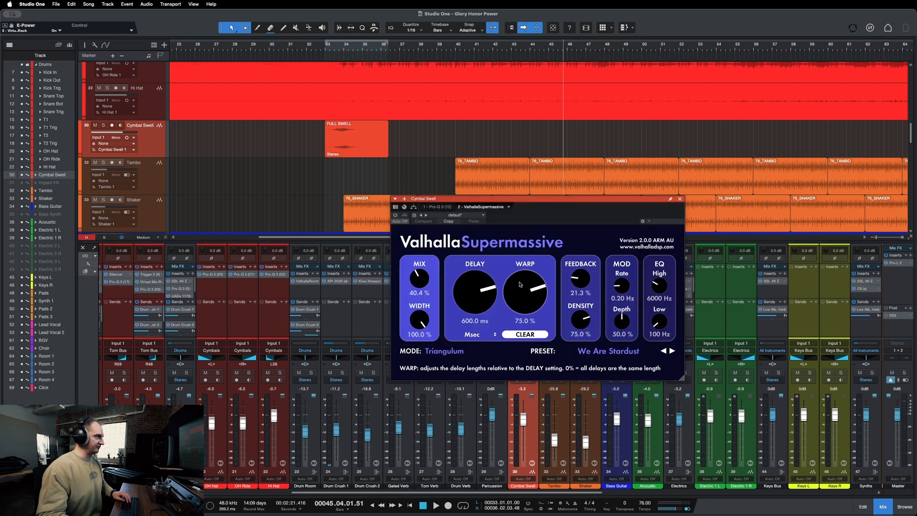
{"action": "left_click", "coordinate": [682, 201]}
Solo the Cymbal Swell track and listen to it from bar 33.
{"action": "left_click", "coordinate": [327, 44]}
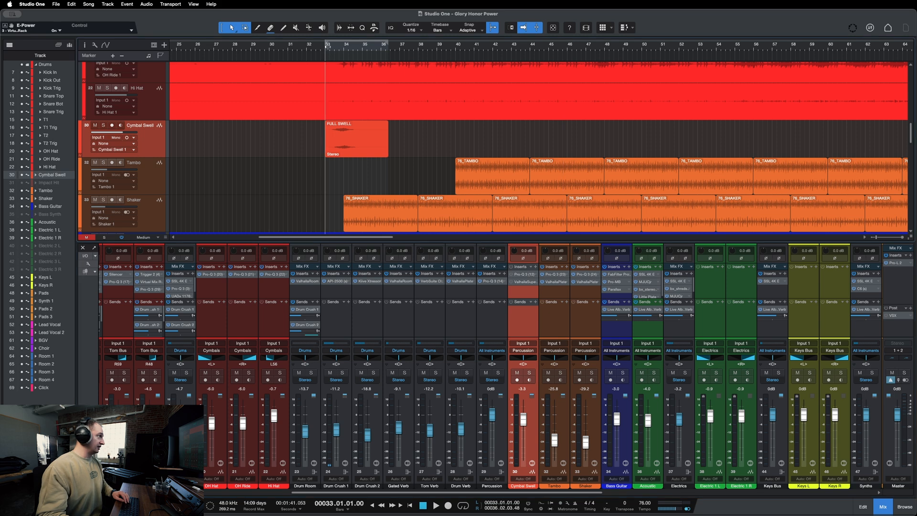
{"action": "key", "text": "s"}
{"action": "key", "text": "space"}
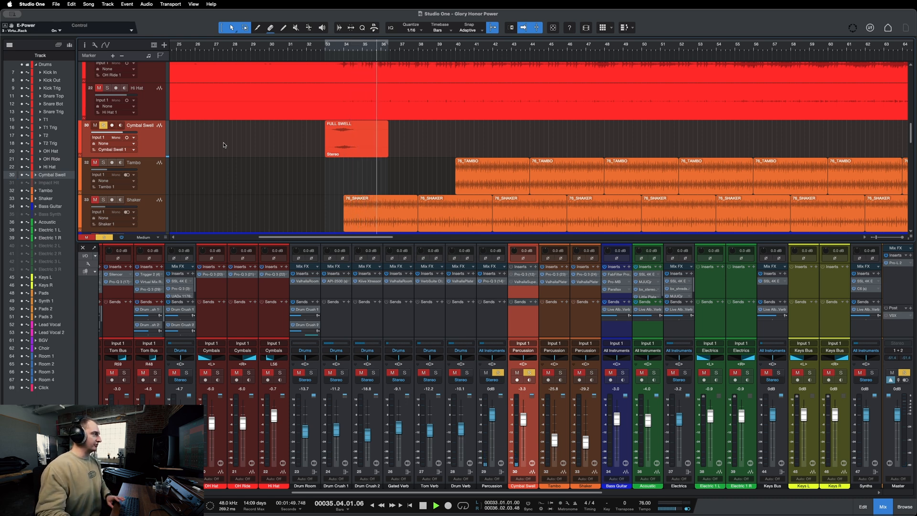
{"action": "key", "text": "space"}
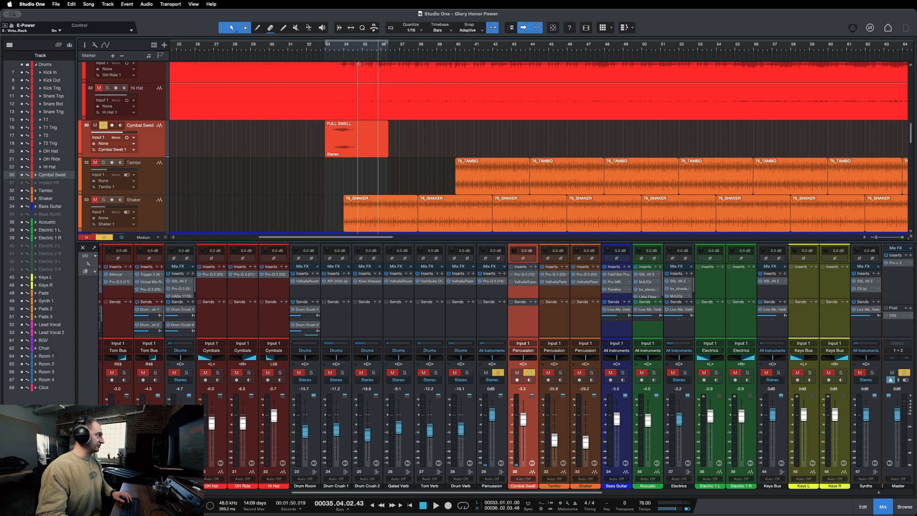
Unsolo the Cymbal Swell and listen to it within the full mix from just before bar 33.
{"action": "left_click", "coordinate": [322, 49]}
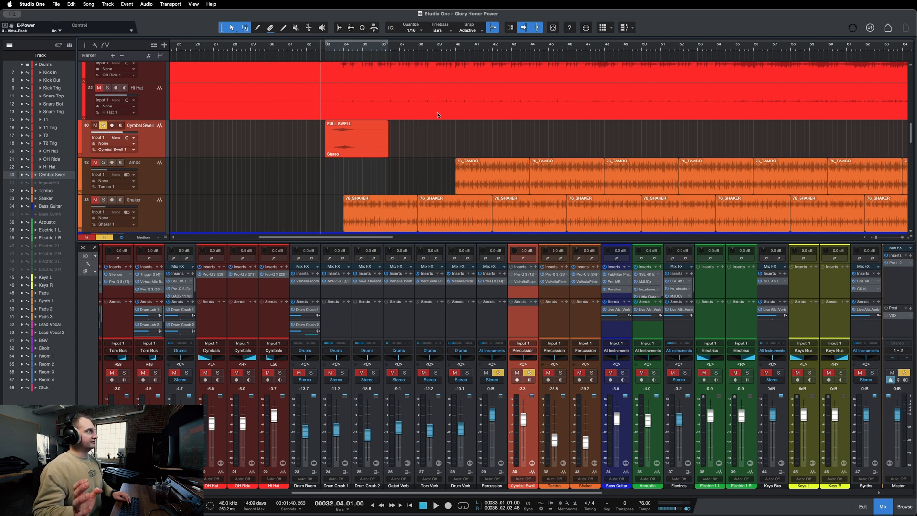
{"action": "key", "text": "s"}
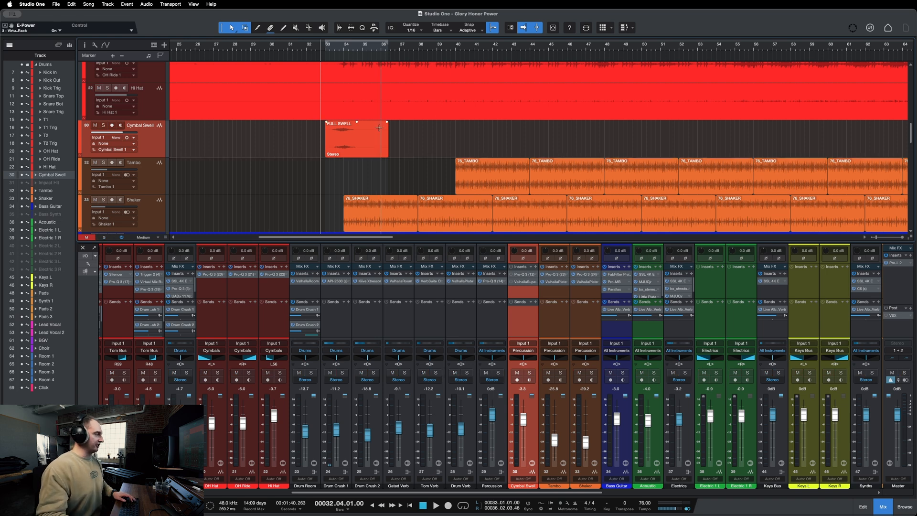
{"action": "key", "text": "space"}
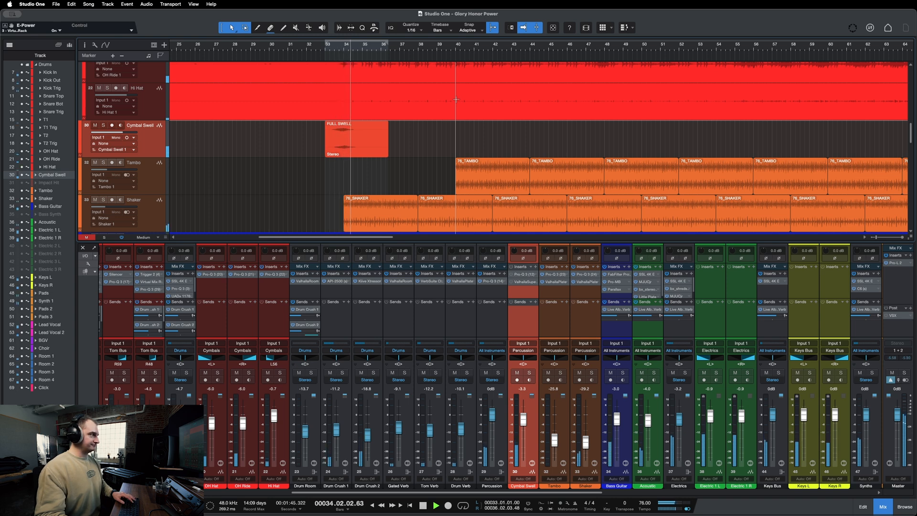
{"action": "key", "text": "space"}
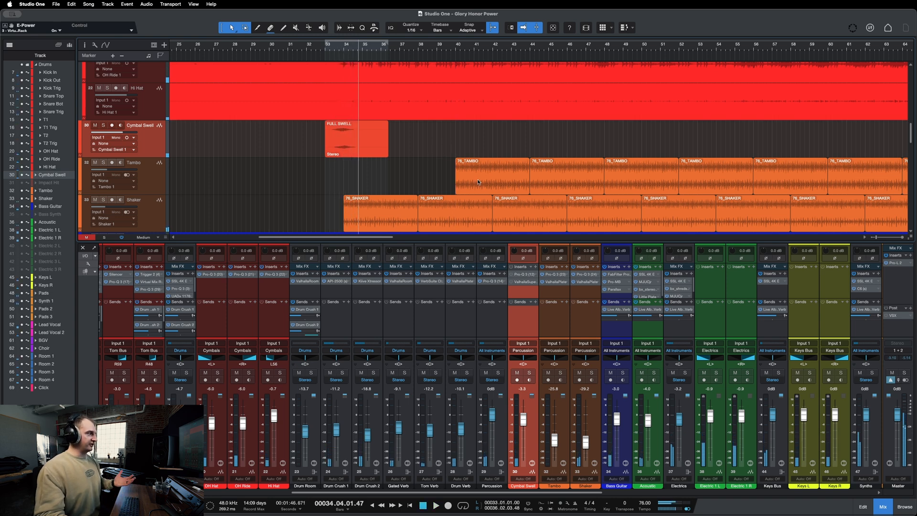
Audition the soloed Cymbal Swell from bar 33 with its ValhallaSupermassive settings open, and close the plug-in.
{"action": "left_click_drag", "start_coordinate": [539, 242], "coordinate": [540, 235]}
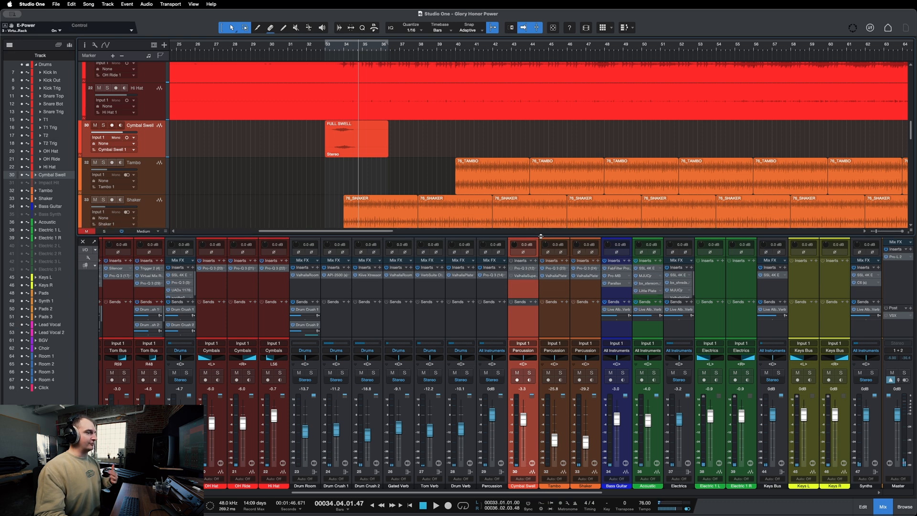
{"action": "left_click", "coordinate": [520, 277]}
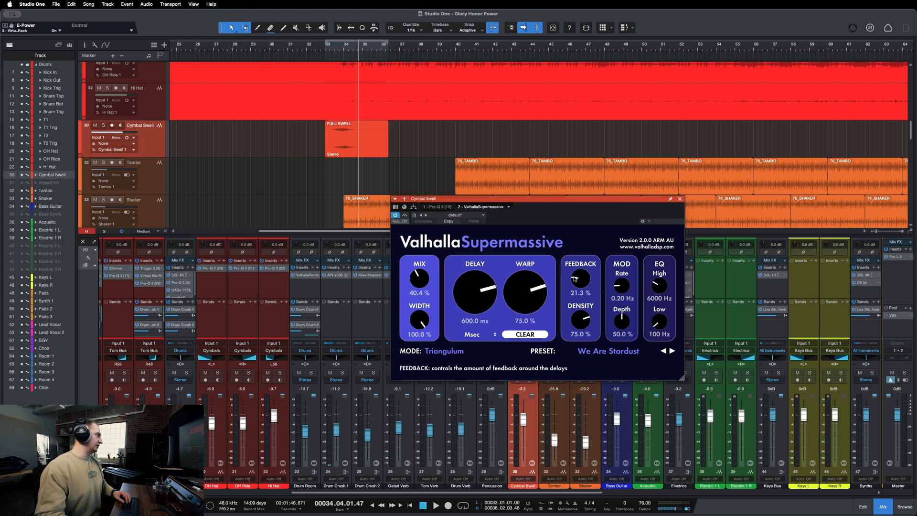
{"action": "left_click", "coordinate": [329, 53]}
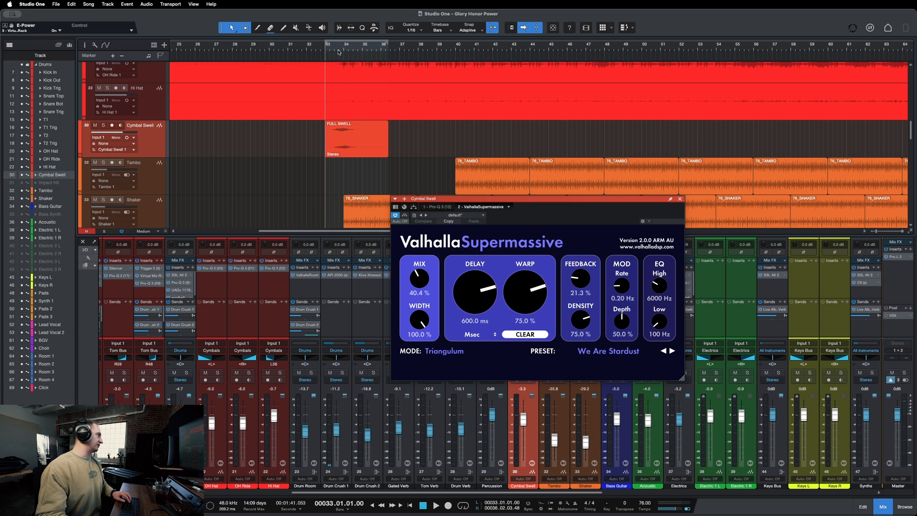
{"action": "key", "text": "s"}
{"action": "key", "text": "space"}
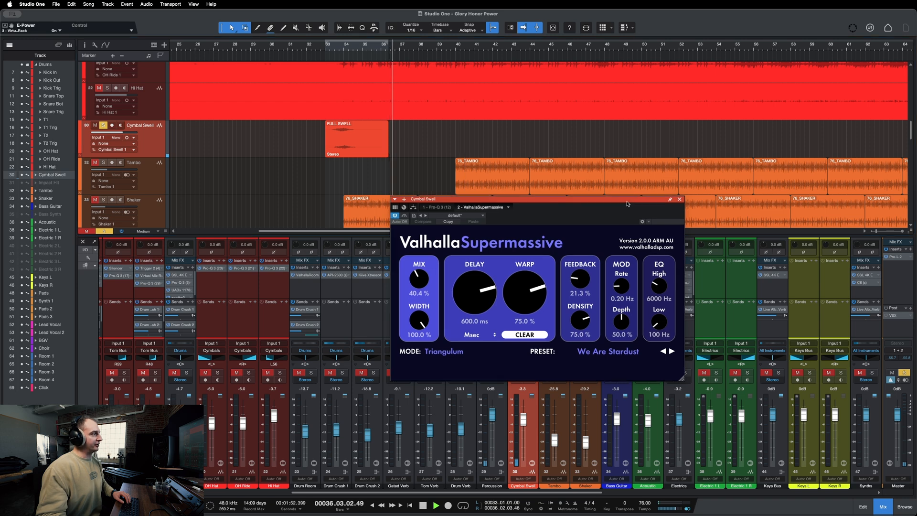
{"action": "left_click_drag", "start_coordinate": [660, 204], "coordinate": [647, 207]}
{"action": "left_click", "coordinate": [667, 203]}
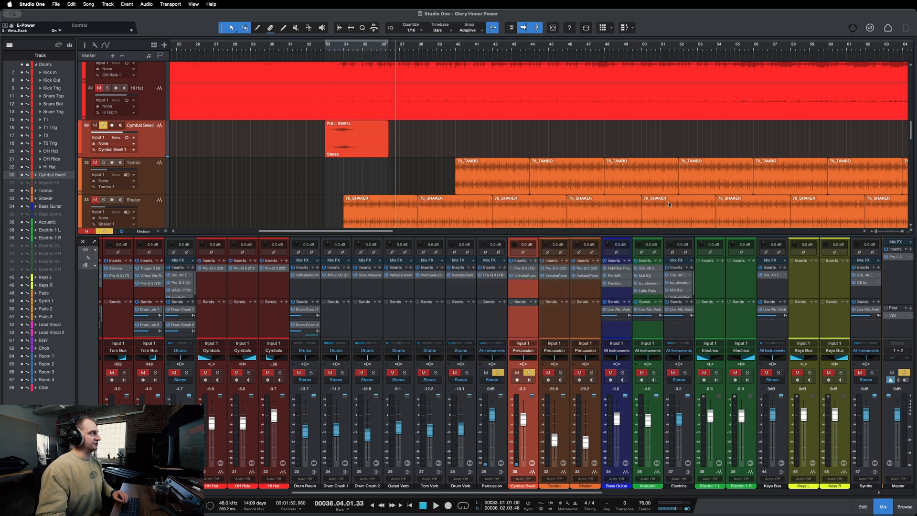
Audition the soloed Cymbal Swell from bar 33 with its Pro-Q 3 EQ open, and close the plug-in.
{"action": "left_click", "coordinate": [512, 270]}
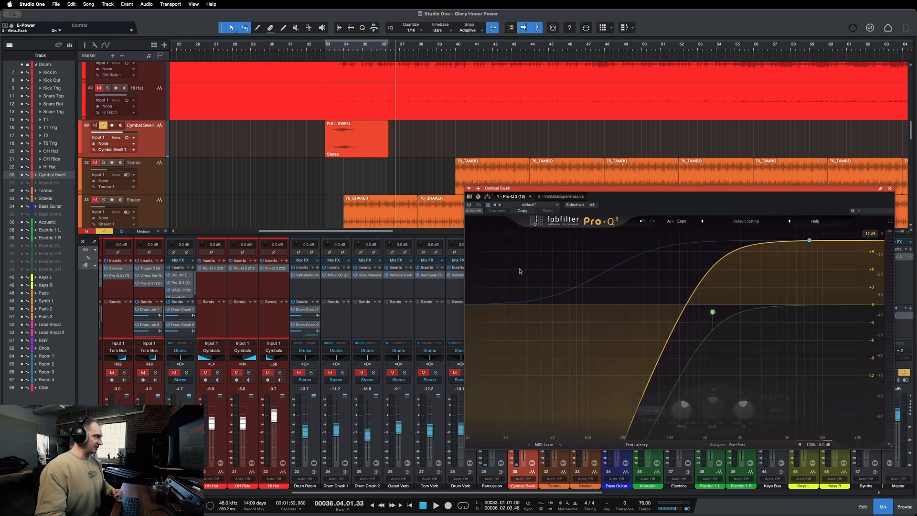
{"action": "left_click_drag", "start_coordinate": [614, 184], "coordinate": [515, 191]}
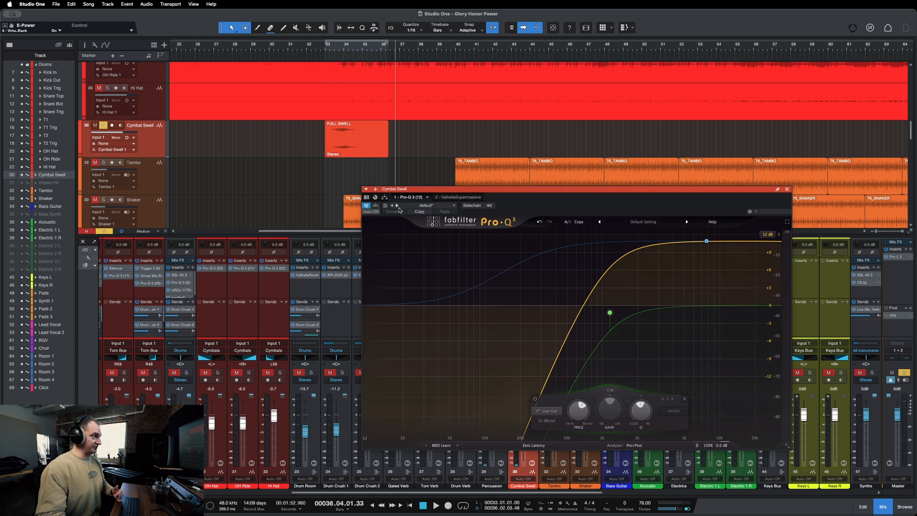
{"action": "left_click_drag", "start_coordinate": [577, 192], "coordinate": [568, 187]}
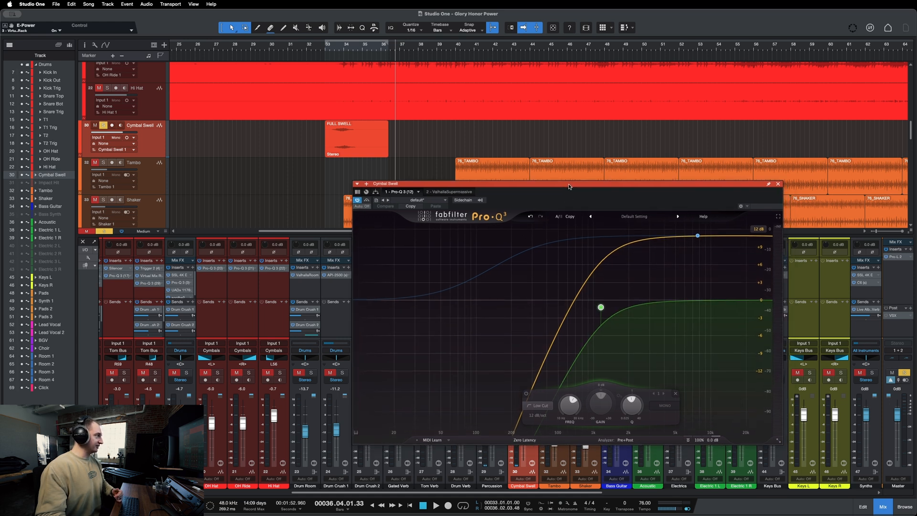
{"action": "left_click", "coordinate": [330, 46]}
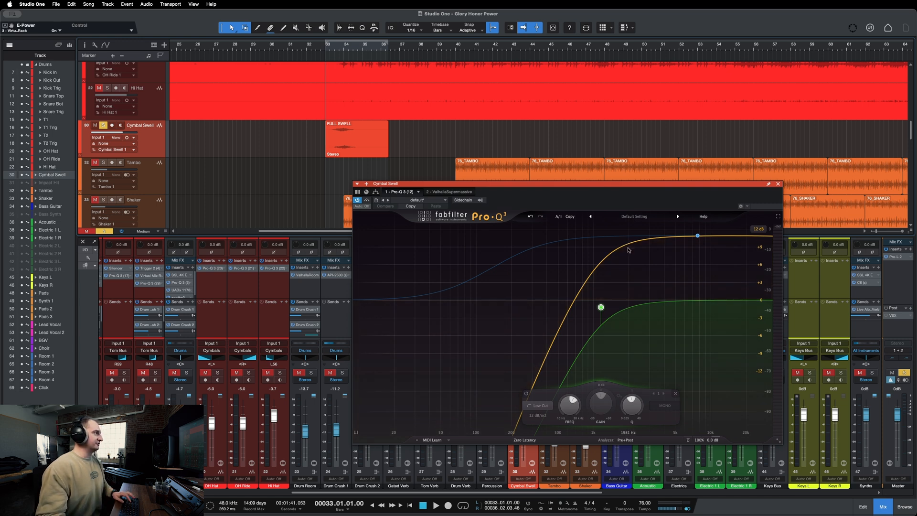
{"action": "key", "text": "space"}
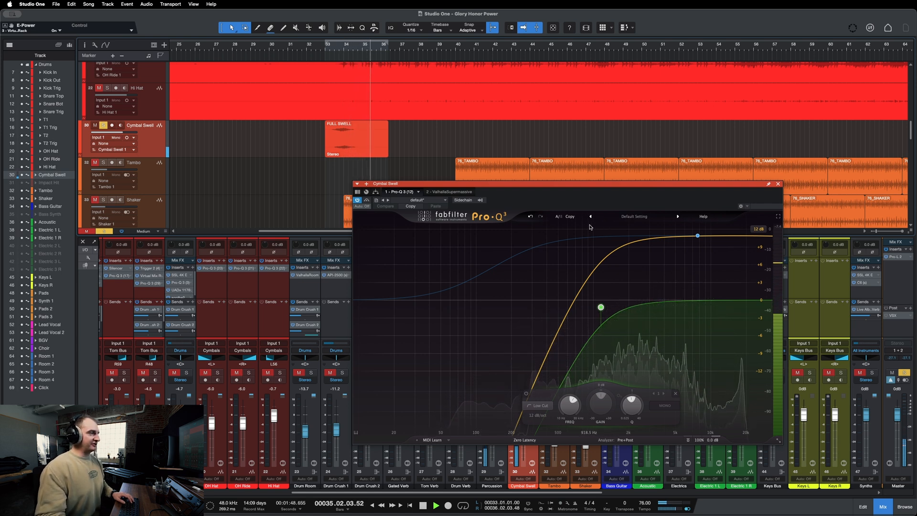
{"action": "key", "text": "space"}
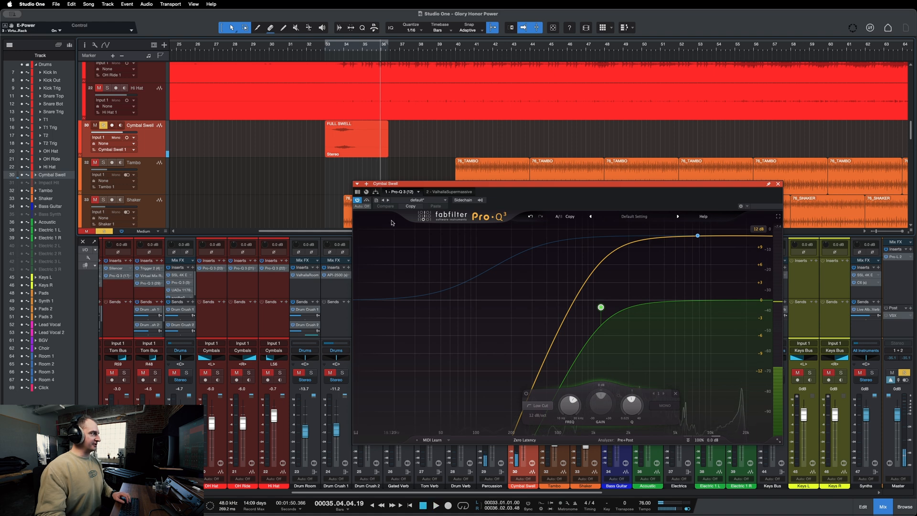
{"action": "left_click", "coordinate": [777, 184]}
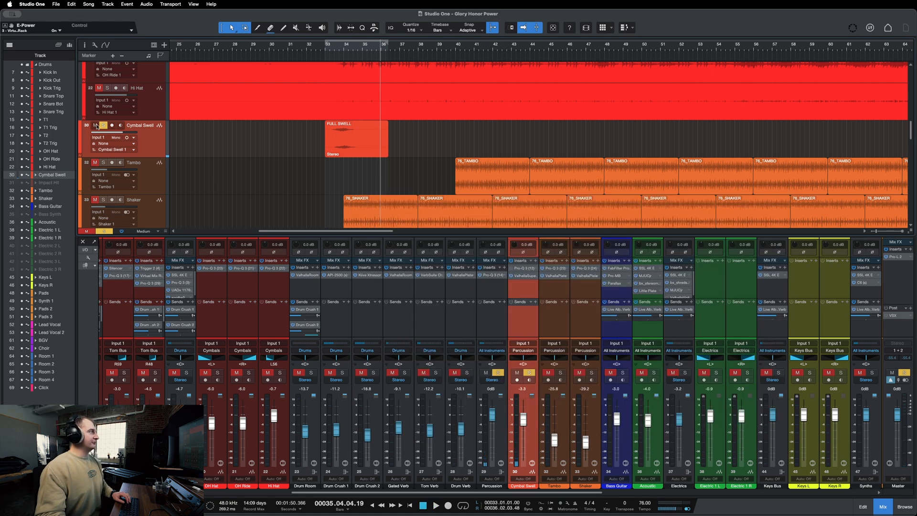
Unsolo the Cymbal Swell and listen to how it sits in the full mix from just before bar 33.
{"action": "left_click", "coordinate": [103, 125]}
{"action": "left_click", "coordinate": [320, 51]}
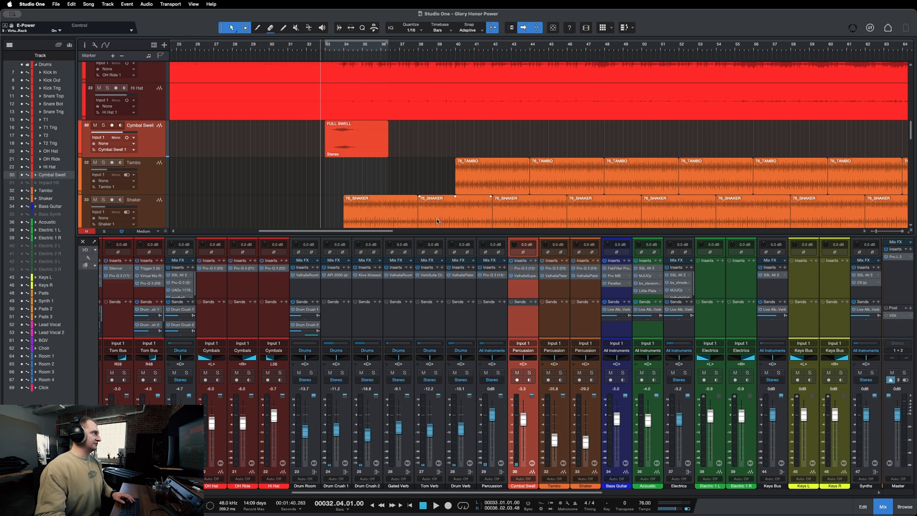
{"action": "left_click", "coordinate": [293, 50]}
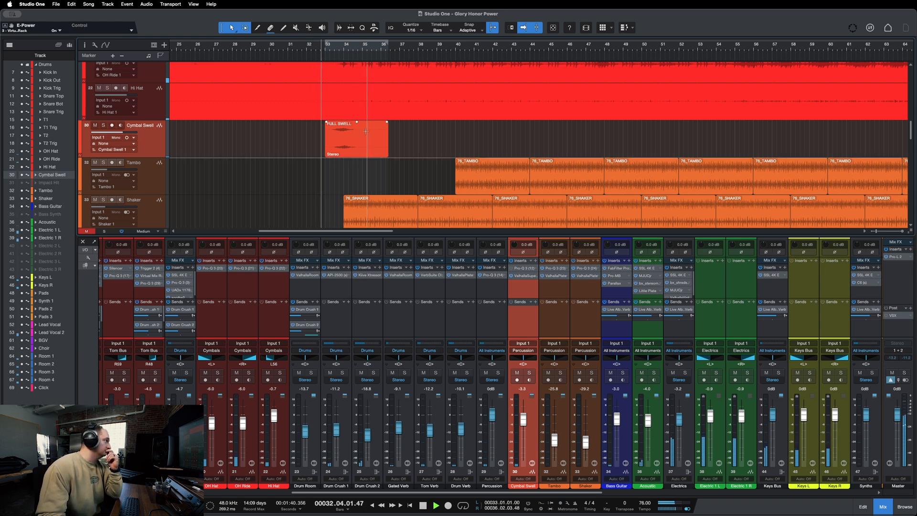
{"action": "left_click", "coordinate": [353, 153]}
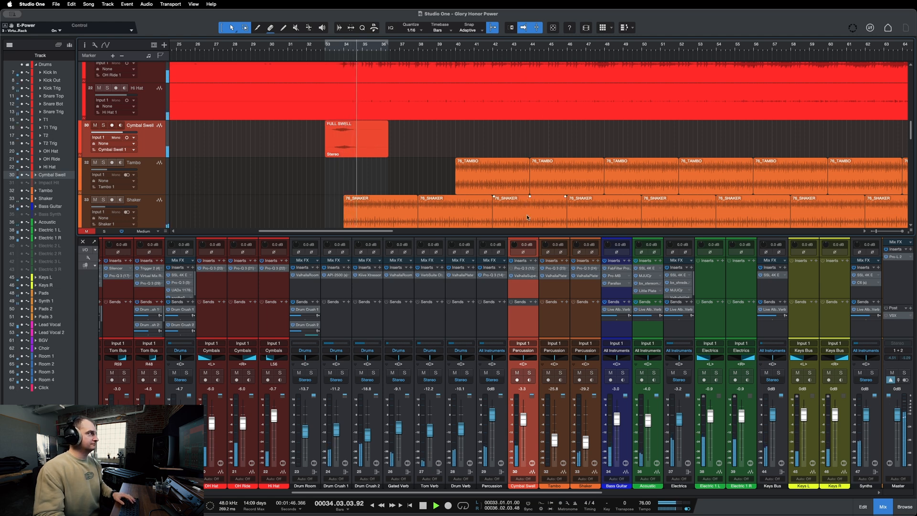
{"action": "key", "text": "space"}
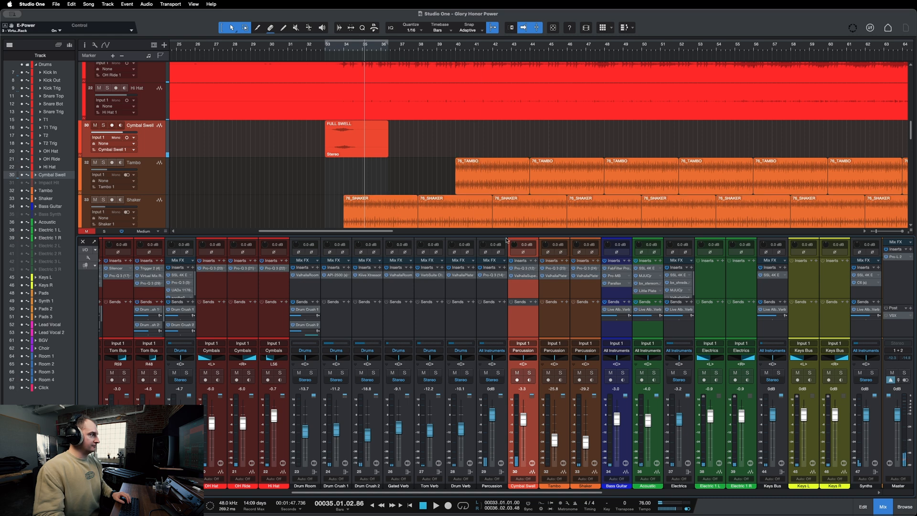
Replay the full mix from bar 33 and lower the Cymbal Swell channel's volume to -5.2 dB.
{"action": "left_click", "coordinate": [330, 47]}
{"action": "key", "text": "space"}
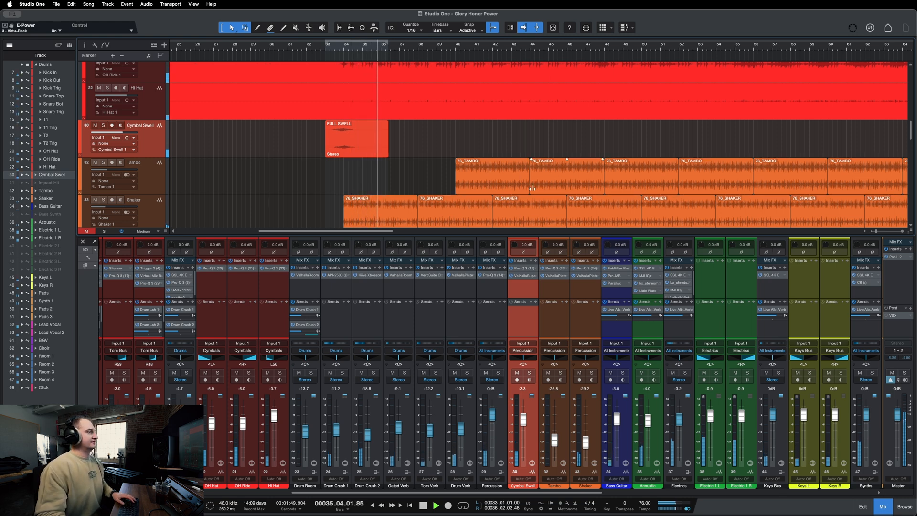
{"action": "key", "text": "space"}
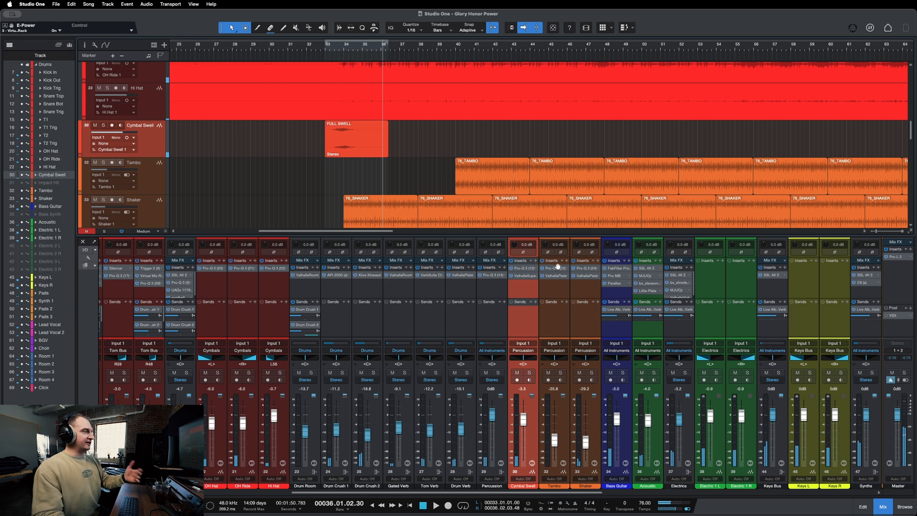
{"action": "left_click_drag", "start_coordinate": [524, 423], "coordinate": [524, 425]}
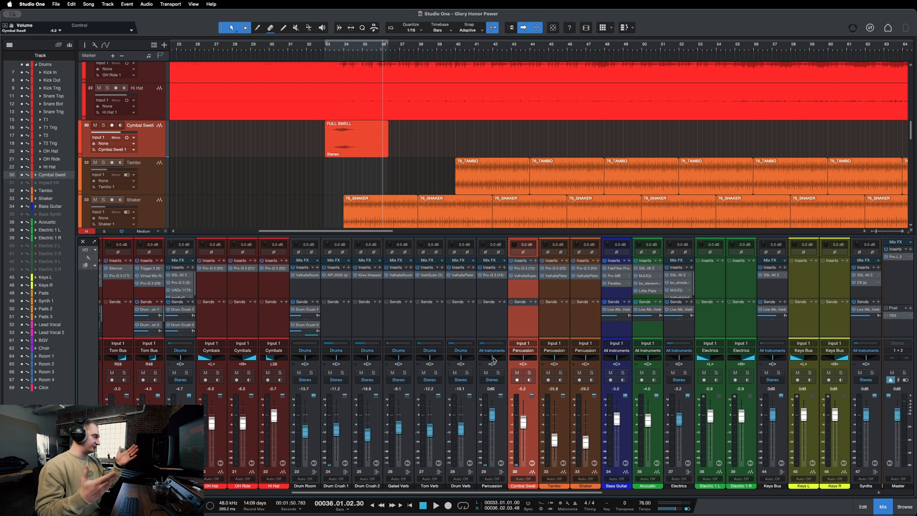
Bring the lead vocal tracks and channels into view, enlarge the mixer's insert area, and place the playhead at bar 14.
{"action": "scroll", "coordinate": [401, 225], "scroll_direction": "down", "scroll_amount": 6}
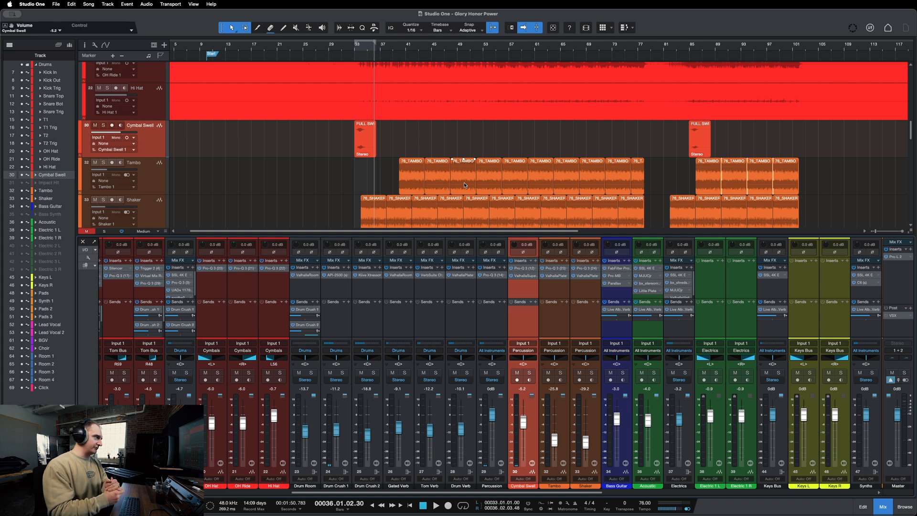
{"action": "left_click_drag", "start_coordinate": [506, 492], "coordinate": [670, 497]}
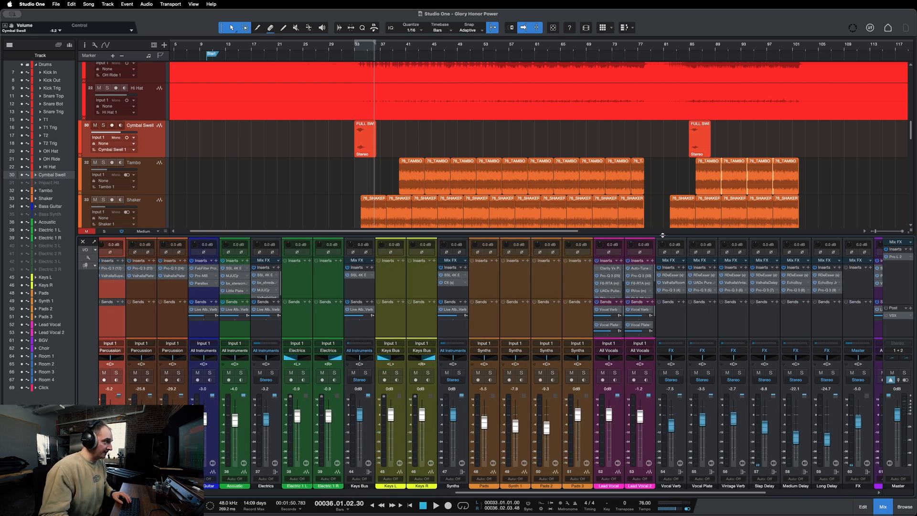
{"action": "left_click_drag", "start_coordinate": [661, 235], "coordinate": [525, 197]}
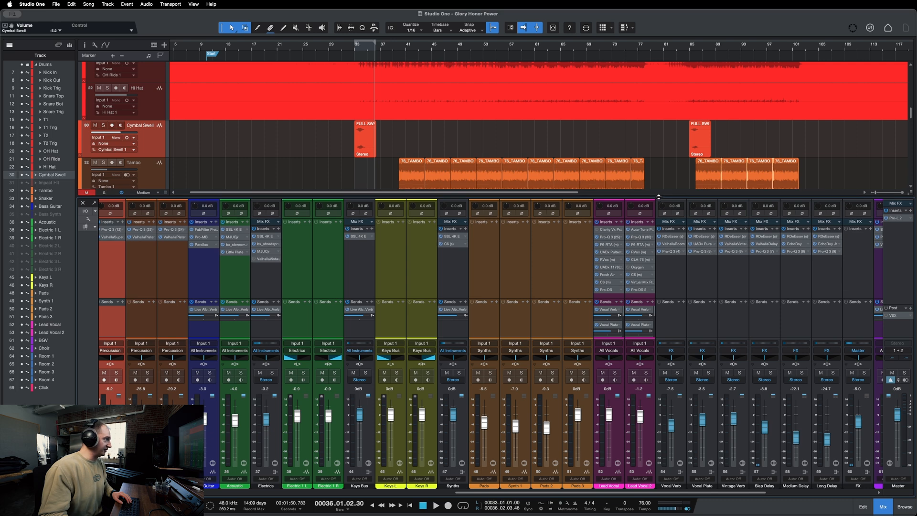
{"action": "scroll", "coordinate": [350, 153], "scroll_direction": "down", "scroll_amount": 8}
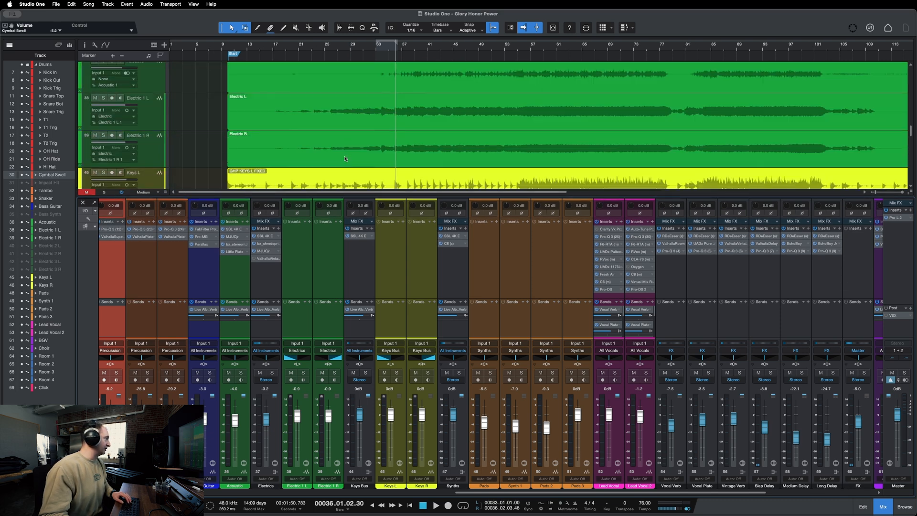
{"action": "scroll", "coordinate": [345, 158], "scroll_direction": "down", "scroll_amount": 10}
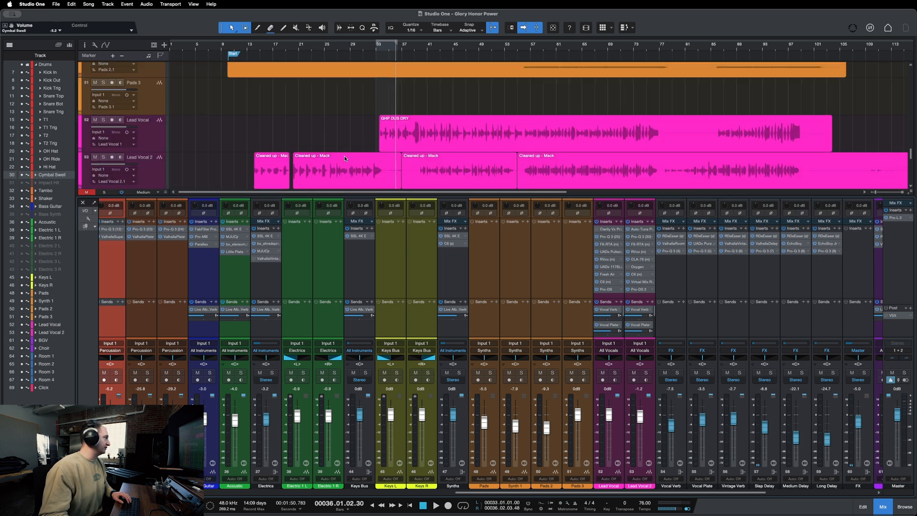
{"action": "left_click", "coordinate": [256, 48]}
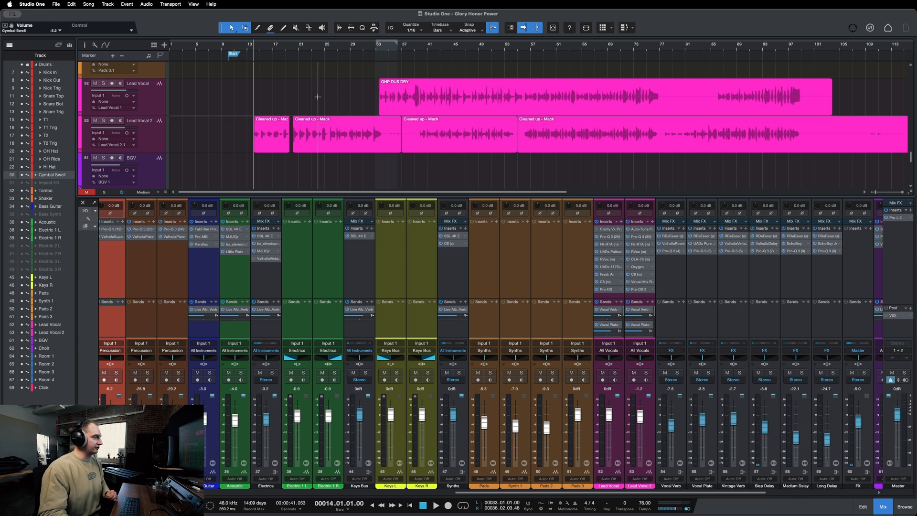
{"action": "left_click_drag", "start_coordinate": [647, 196], "coordinate": [647, 187]}
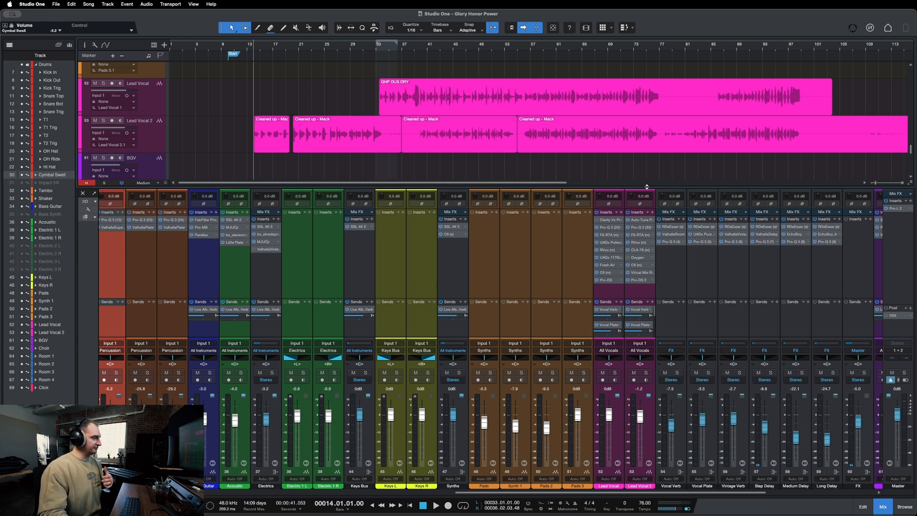
Inspect and close the Oxygen plug-in on Lead Vocal 2, and open that channel's Virtual Mix Rack clear of the vocal clips.
{"action": "left_click", "coordinate": [638, 258]}
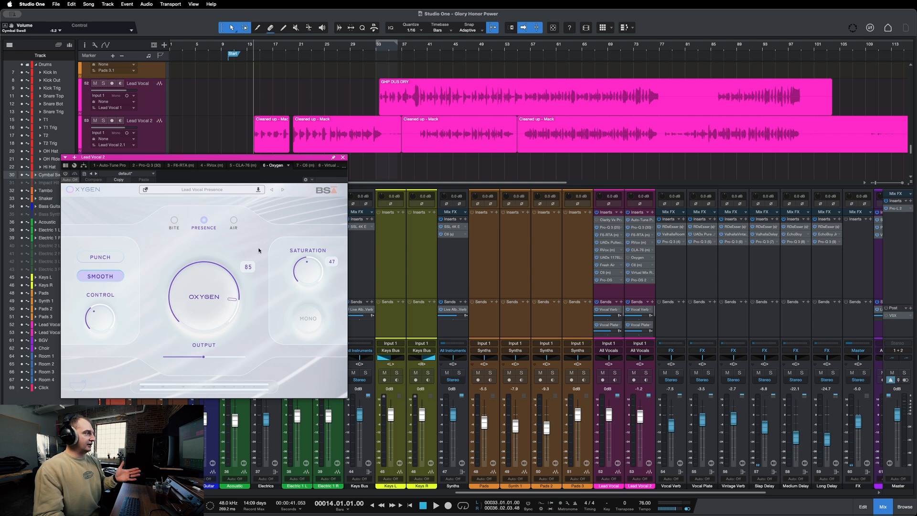
{"action": "left_click", "coordinate": [343, 157]}
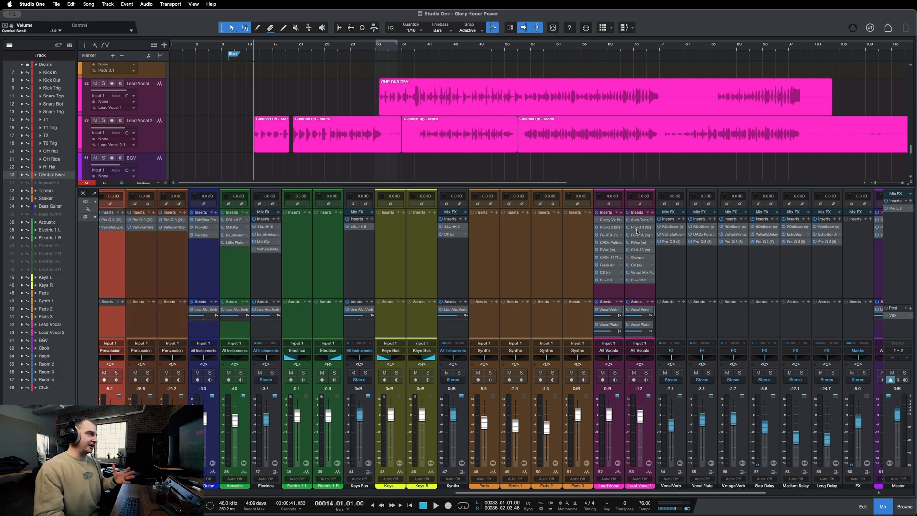
{"action": "left_click", "coordinate": [635, 273]}
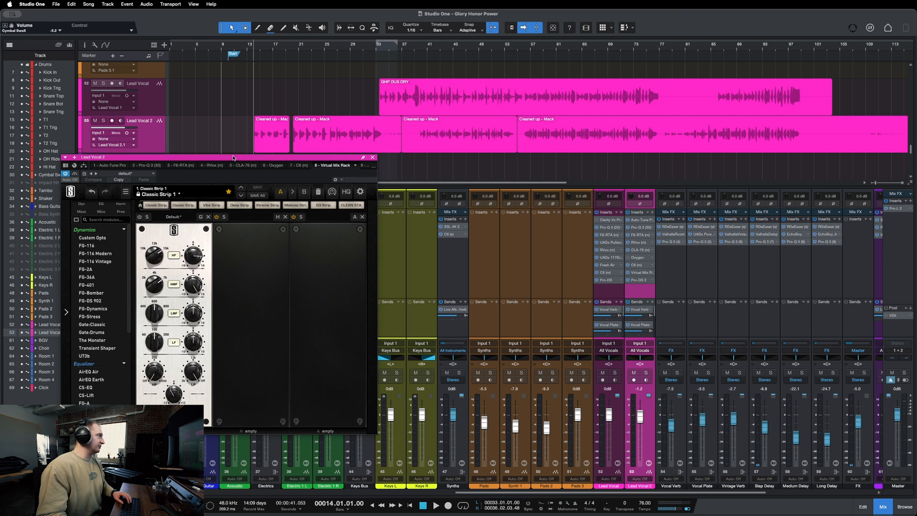
{"action": "left_click_drag", "start_coordinate": [233, 157], "coordinate": [488, 134]}
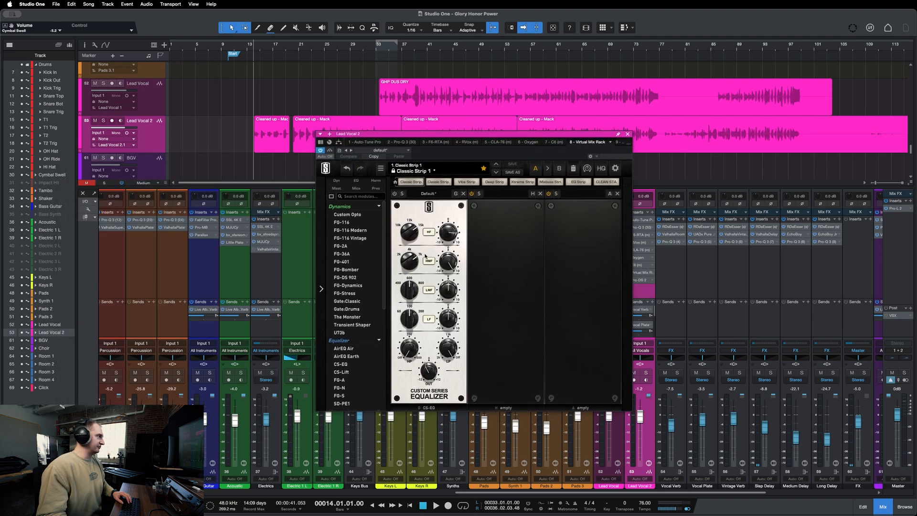
{"action": "left_click_drag", "start_coordinate": [462, 133], "coordinate": [459, 173]}
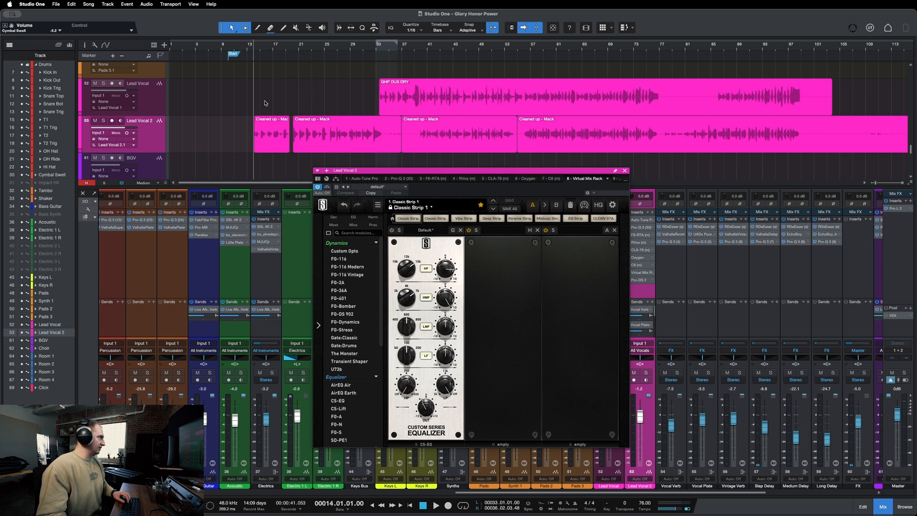
Listen to Lead Vocal 2 in the mix from bar 14 with the Virtual Mix Rack's Custom Series Equalizer showing.
{"action": "key", "text": "space"}
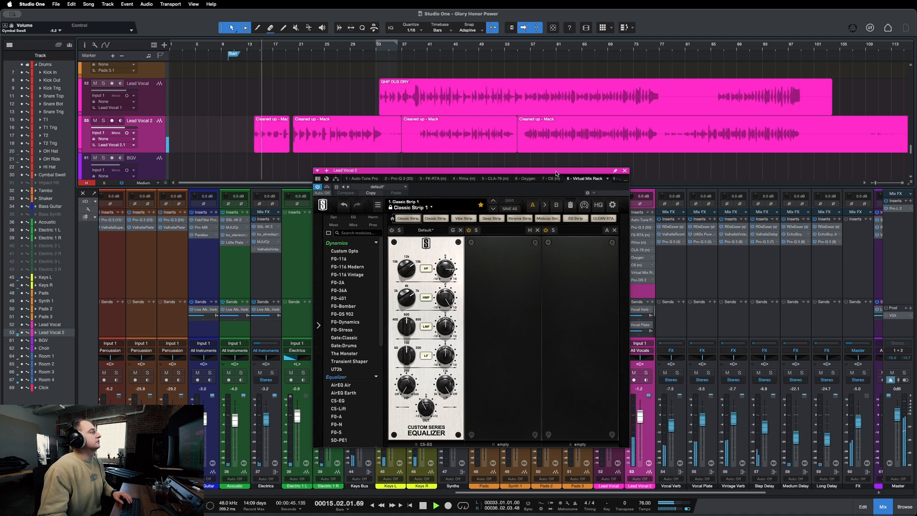
{"action": "left_click_drag", "start_coordinate": [556, 172], "coordinate": [504, 173]}
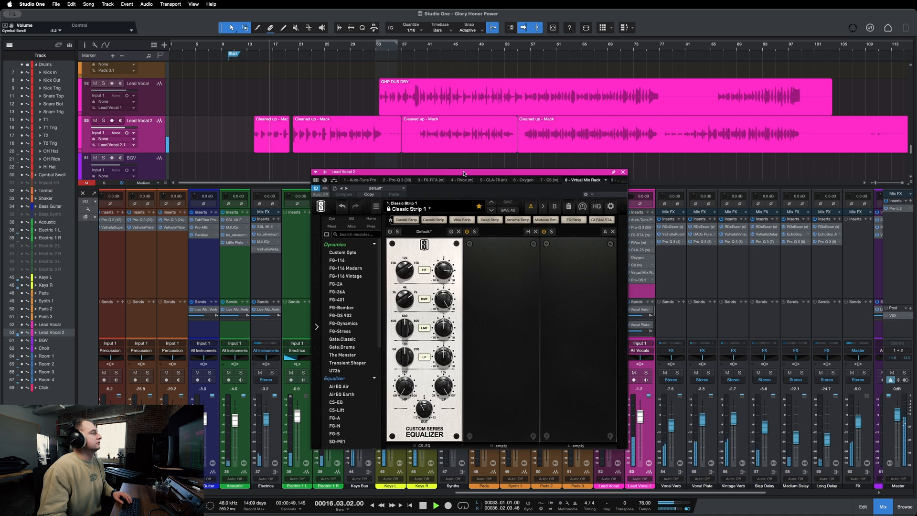
{"action": "left_click_drag", "start_coordinate": [468, 174], "coordinate": [458, 172]}
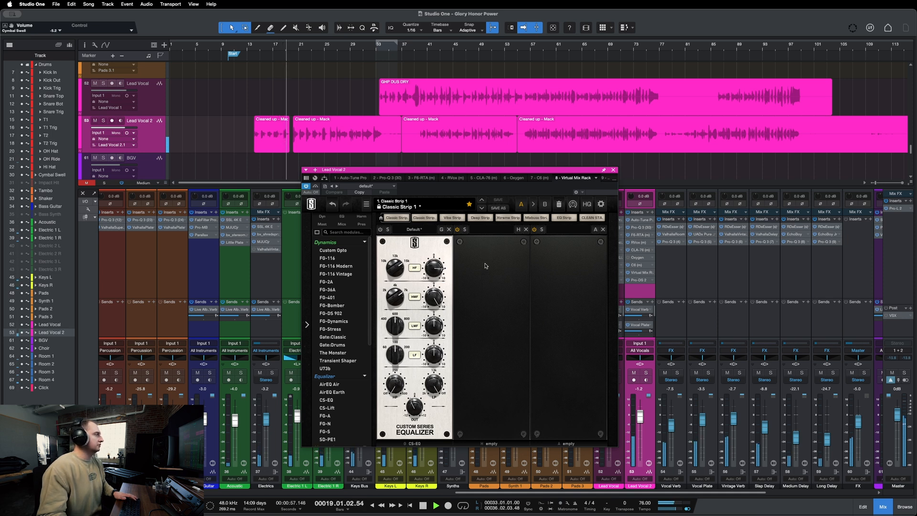
{"action": "key", "text": "space"}
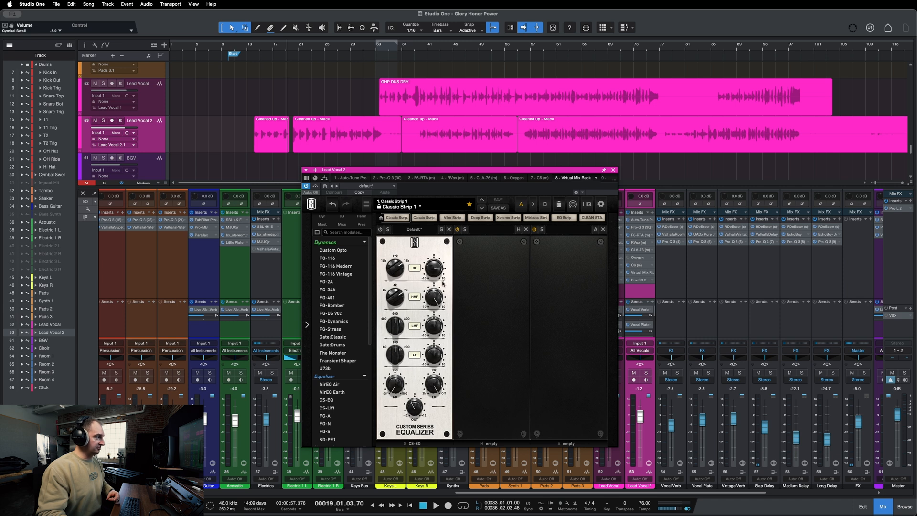
Examine the Custom Series Equalizer's high-frequency settings, toggle the module's power, and replay Lead Vocal 2 from bar 14 to compare.
{"action": "left_click", "coordinate": [394, 267]}
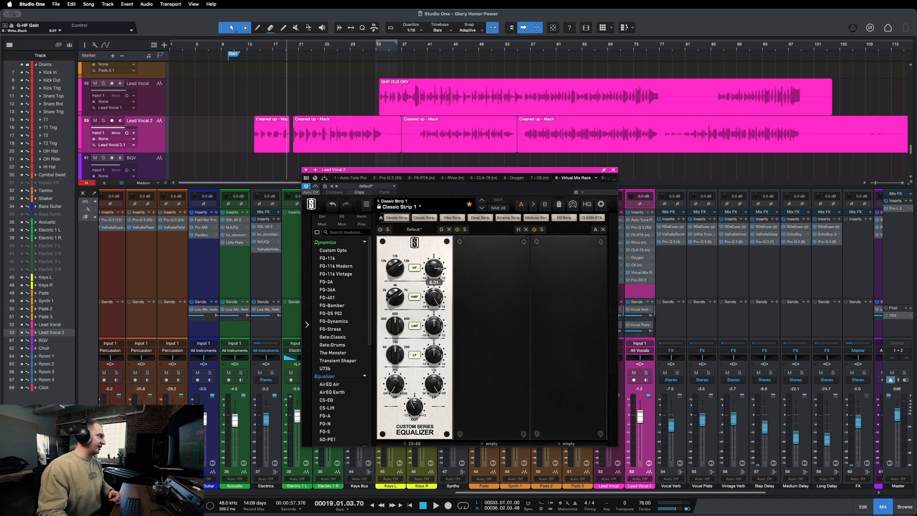
{"action": "mouse_move", "coordinate": [436, 299]}
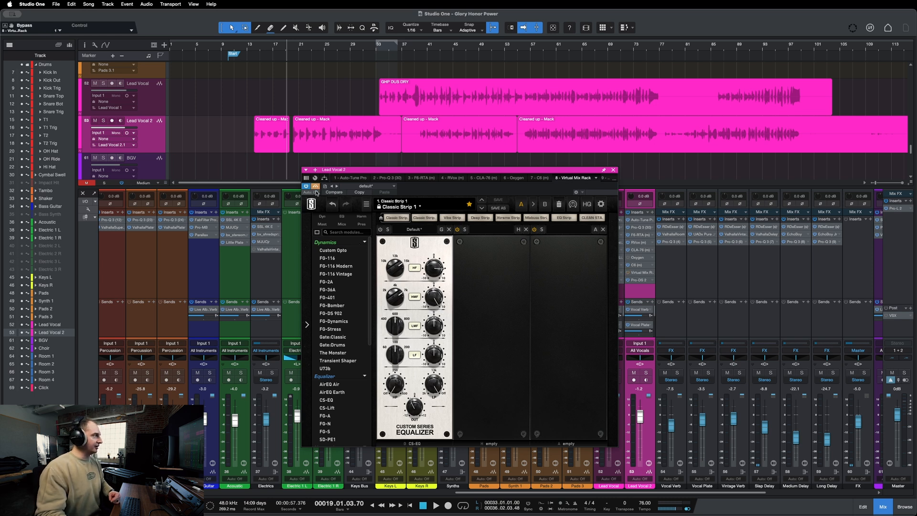
{"action": "left_click", "coordinate": [255, 46]}
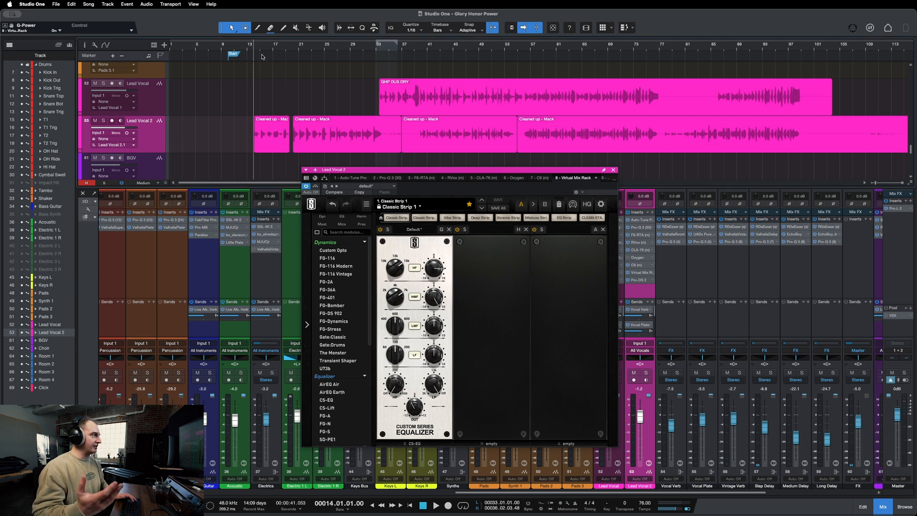
{"action": "key", "text": "space"}
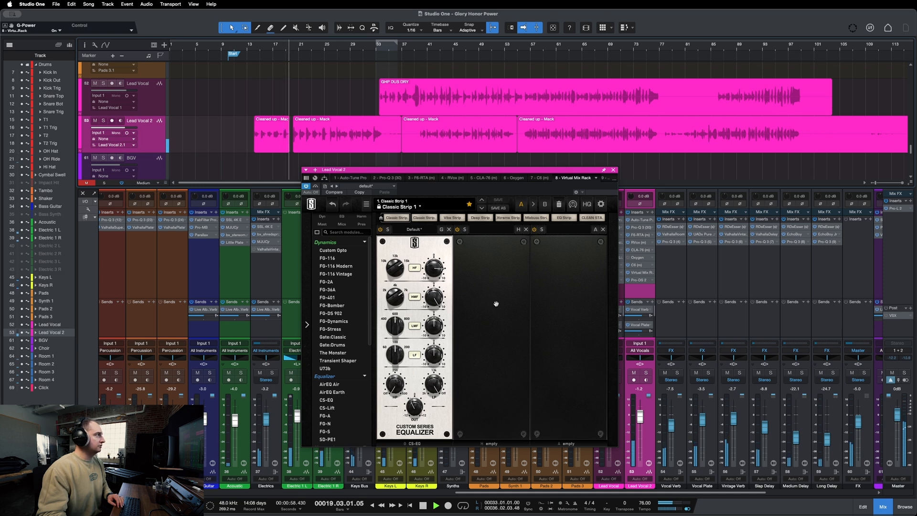
{"action": "key", "text": "space"}
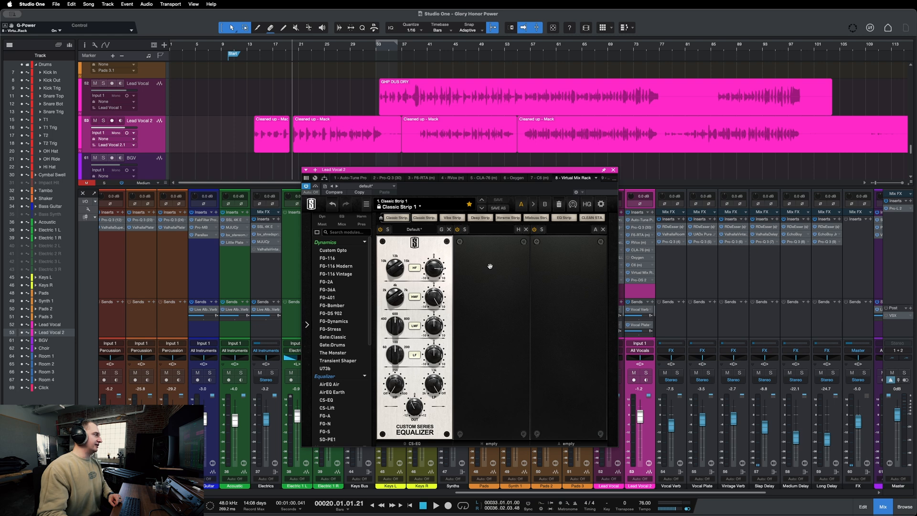
Close Lead Vocal 2's Virtual Mix Rack and open the Keys Bus channel's SSL 4K E, placing its window clear of the neighbouring channels.
{"action": "left_click", "coordinate": [613, 170]}
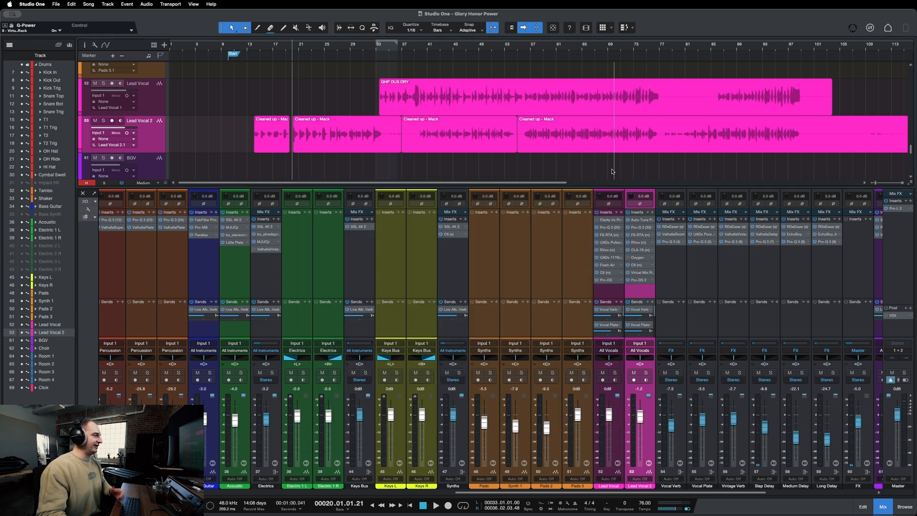
{"action": "scroll", "coordinate": [616, 496], "scroll_direction": "left", "scroll_amount": 1}
{"action": "scroll", "coordinate": [616, 496], "scroll_direction": "left", "scroll_amount": 3}
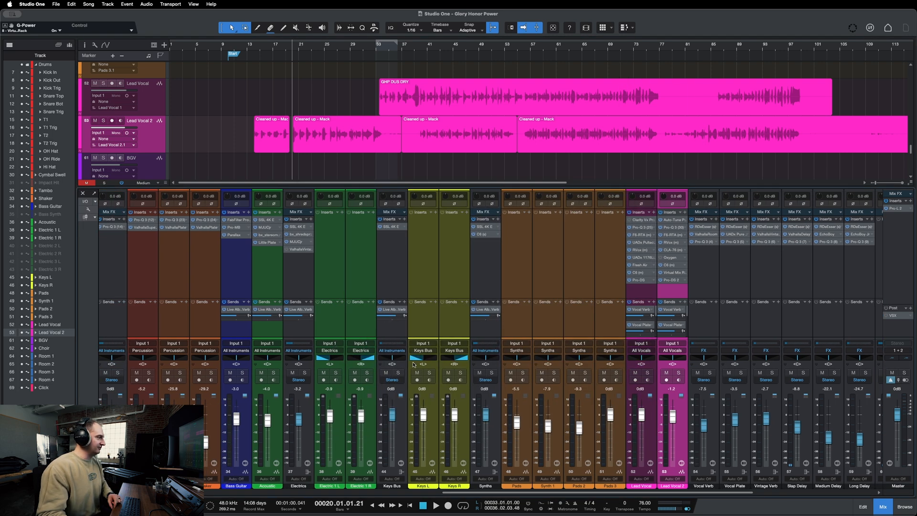
{"action": "left_click", "coordinate": [400, 254]}
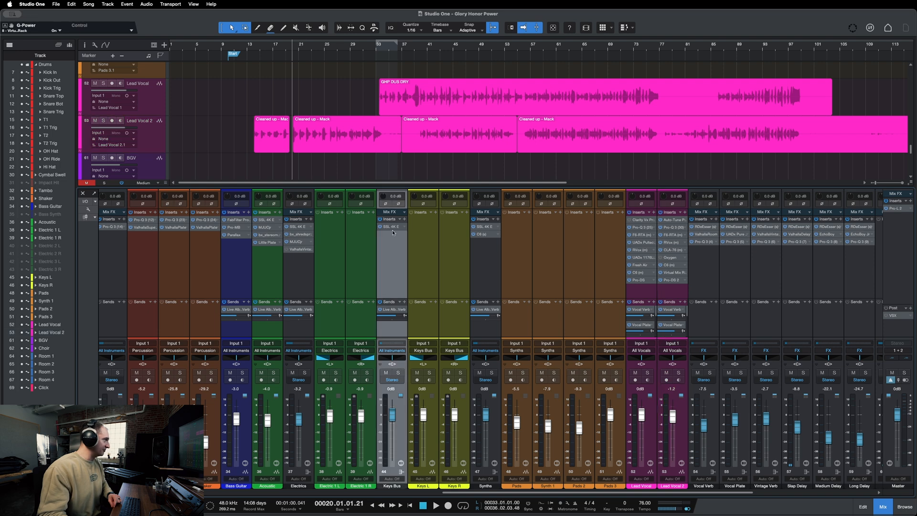
{"action": "left_click", "coordinate": [392, 228]}
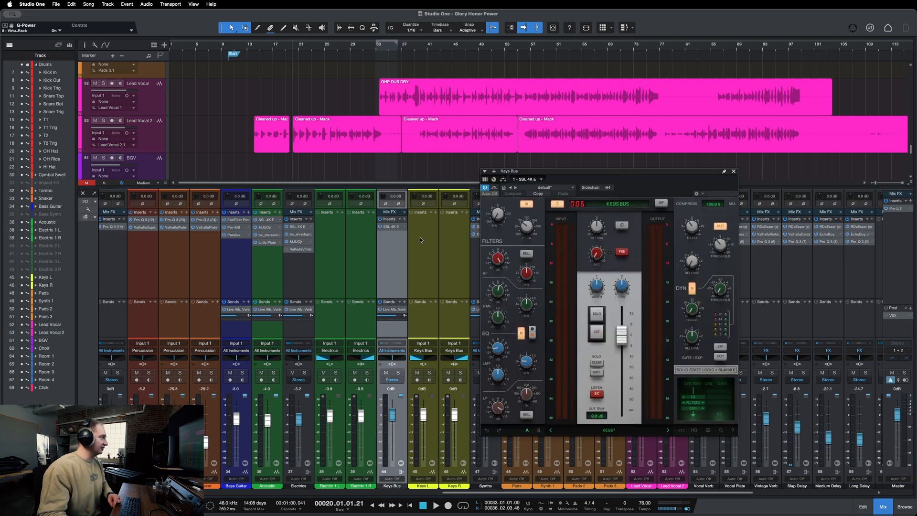
{"action": "left_click_drag", "start_coordinate": [601, 170], "coordinate": [609, 169]}
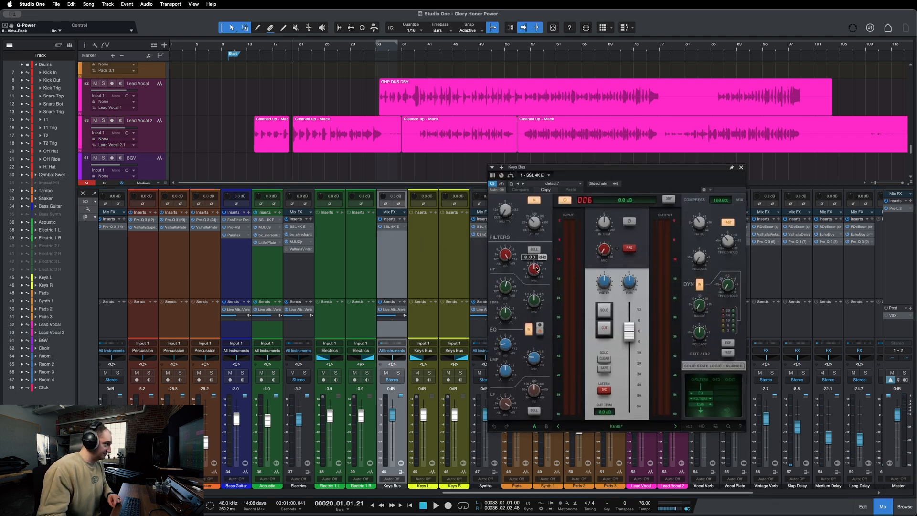
Examine the high, low and low-mid EQ band settings of the Keys Bus SSL 4K E, and close the plug-in.
{"action": "mouse_move", "coordinate": [509, 259]}
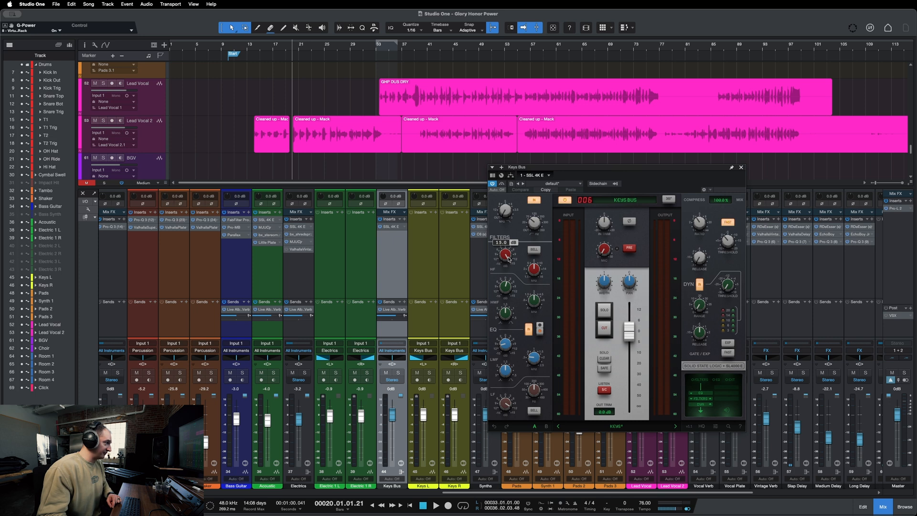
{"action": "mouse_move", "coordinate": [532, 389]}
{"action": "mouse_move", "coordinate": [508, 411]}
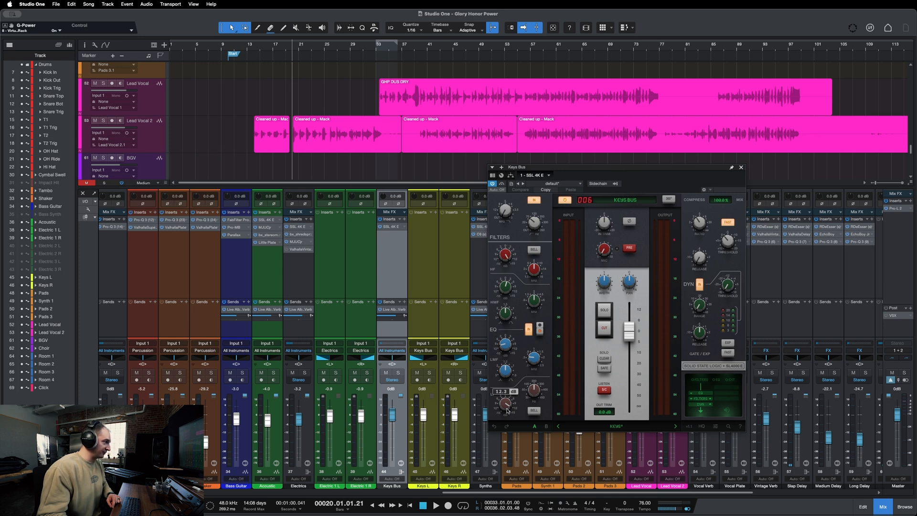
{"action": "mouse_move", "coordinate": [509, 354]}
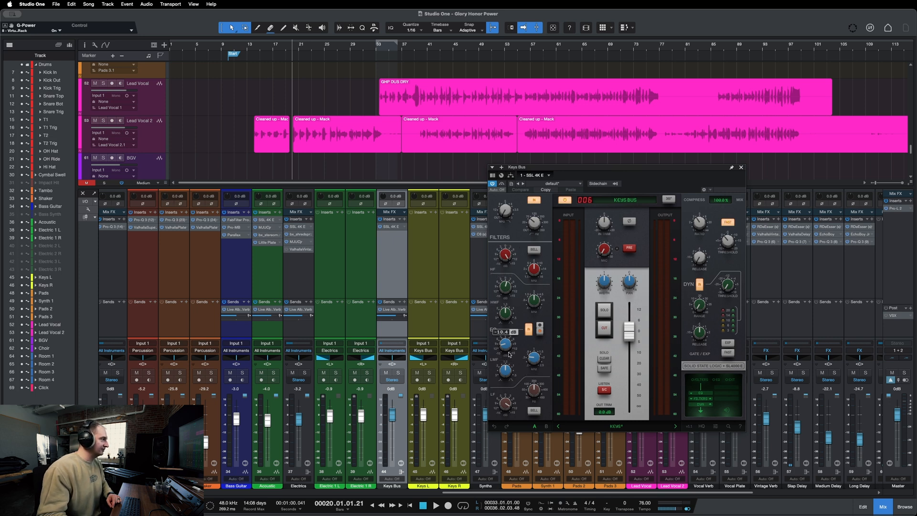
{"action": "mouse_move", "coordinate": [503, 371]}
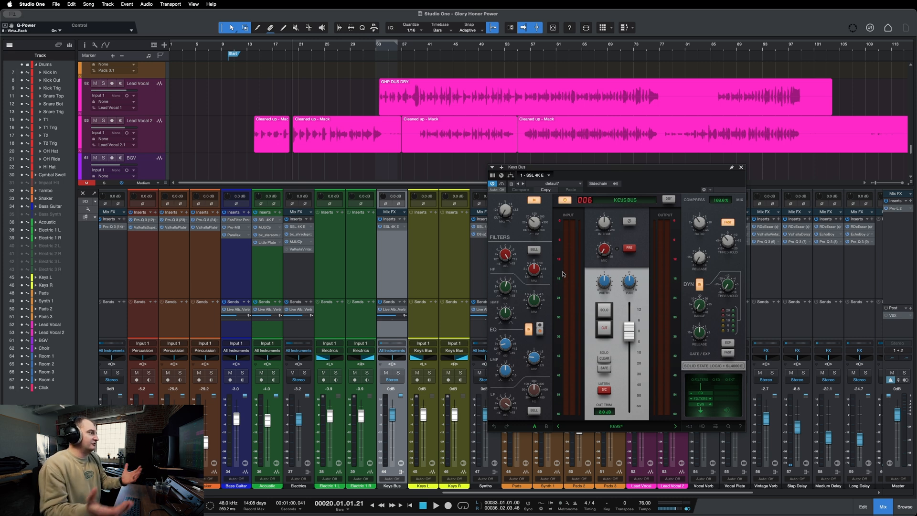
{"action": "left_click", "coordinate": [741, 167]}
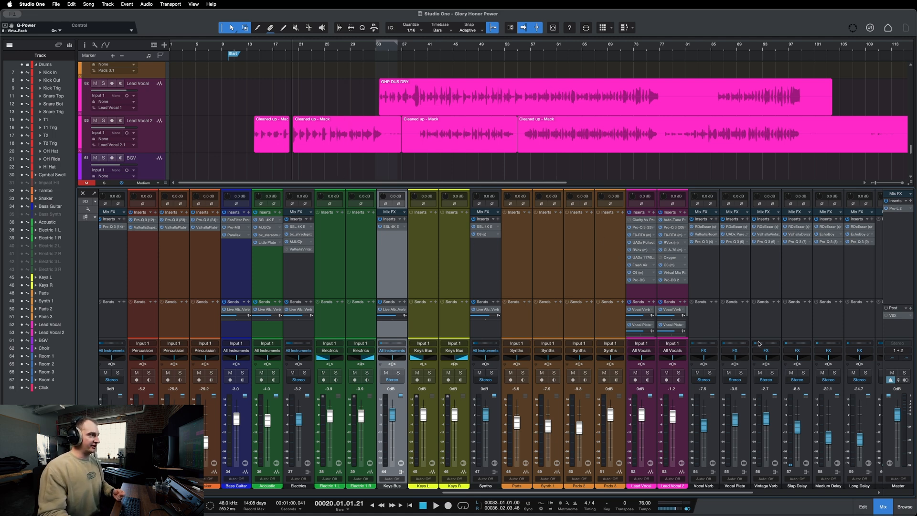
Reopen Lead Vocal 2's Virtual Mix Rack, set the Custom Series Equalizer's HF gain to 6.01, and close the plug-in.
{"action": "left_click", "coordinate": [672, 273]}
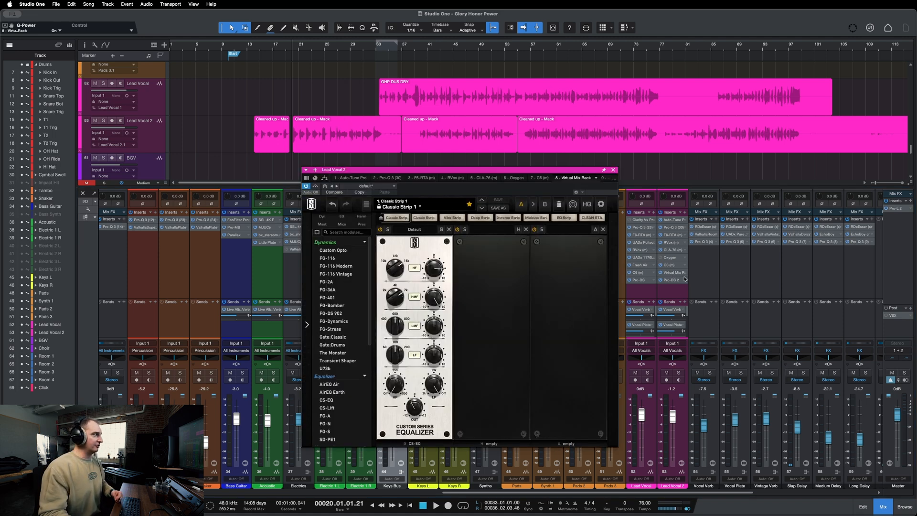
{"action": "left_click_drag", "start_coordinate": [432, 299], "coordinate": [423, 276]}
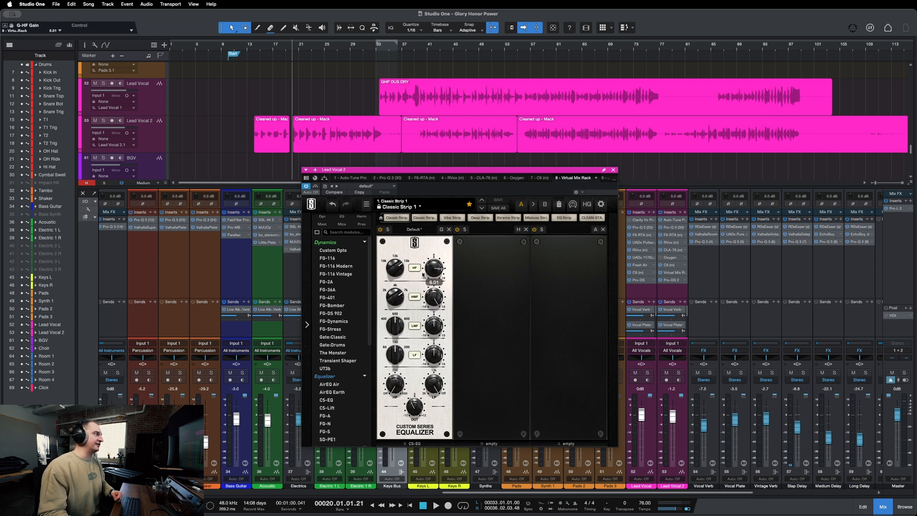
{"action": "left_click", "coordinate": [613, 171]}
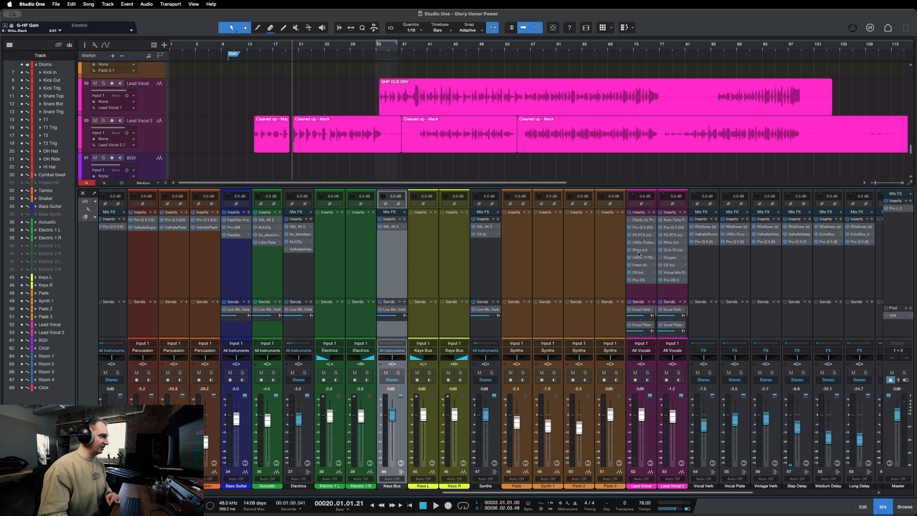
Open the Vocal Verb channel's Pro-Q 3 and try a bell cut of about 9 dB near 3.7 kHz.
{"action": "left_click_drag", "start_coordinate": [652, 493], "coordinate": [640, 493]}
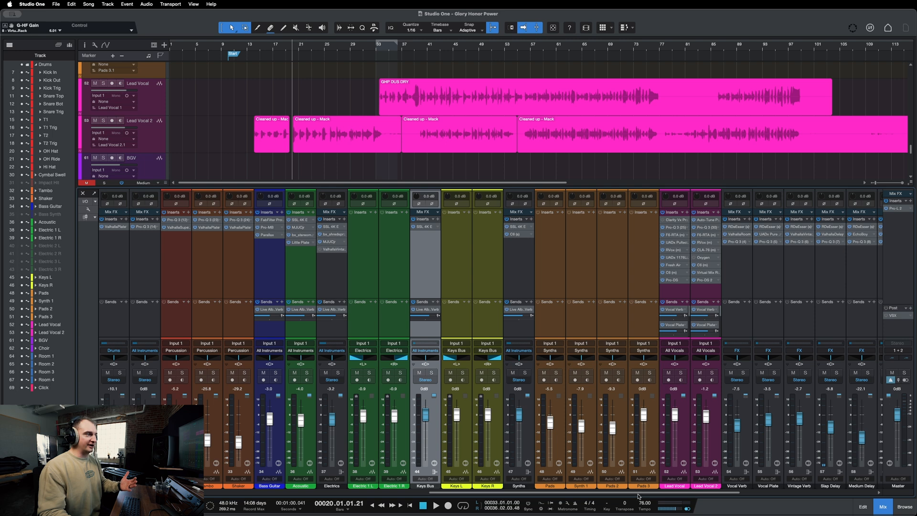
{"action": "left_click_drag", "start_coordinate": [638, 496], "coordinate": [669, 496]}
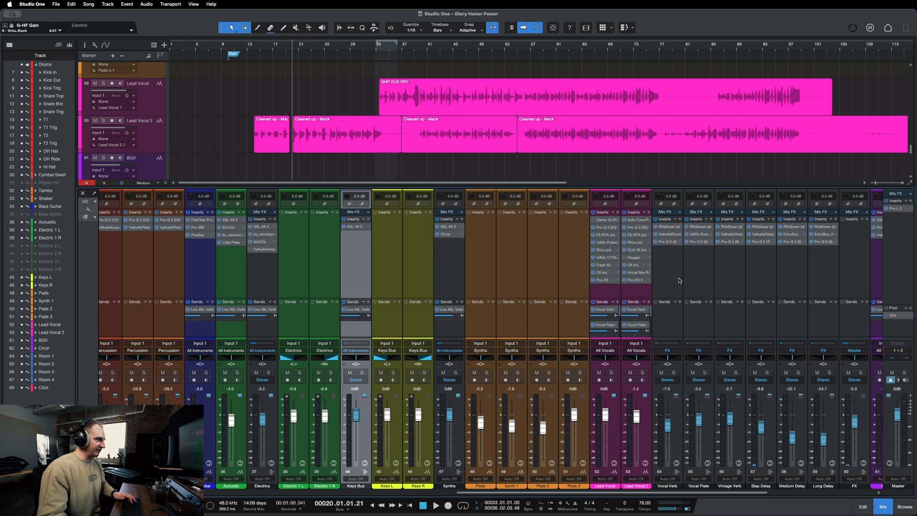
{"action": "left_click", "coordinate": [659, 265]}
{"action": "left_click", "coordinate": [668, 242]}
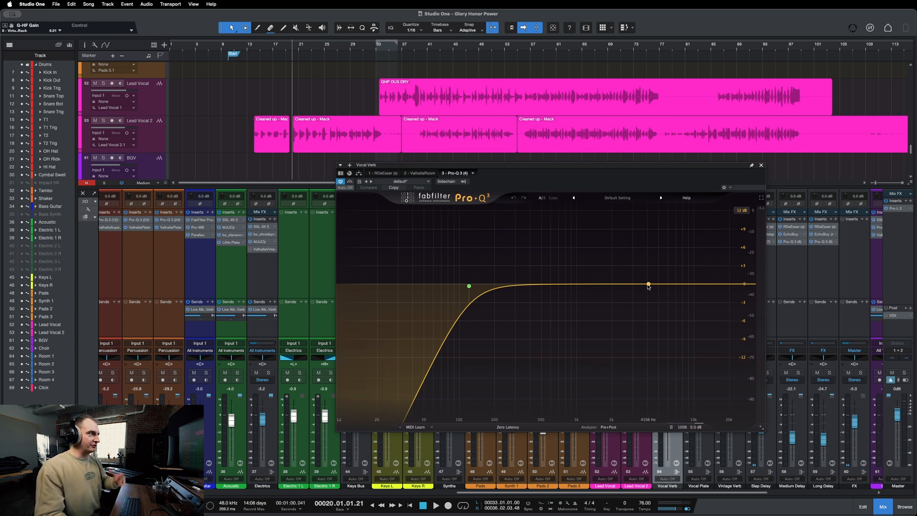
{"action": "left_click_drag", "start_coordinate": [639, 286], "coordinate": [649, 339]}
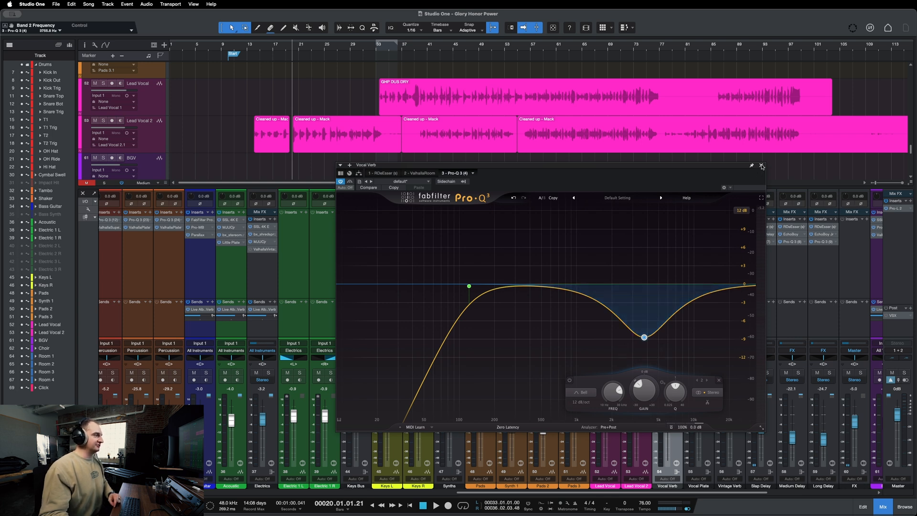
Delete the bell cut from the Vocal Verb's Pro-Q 3 and close the equalizer.
{"action": "right_click", "coordinate": [644, 337]}
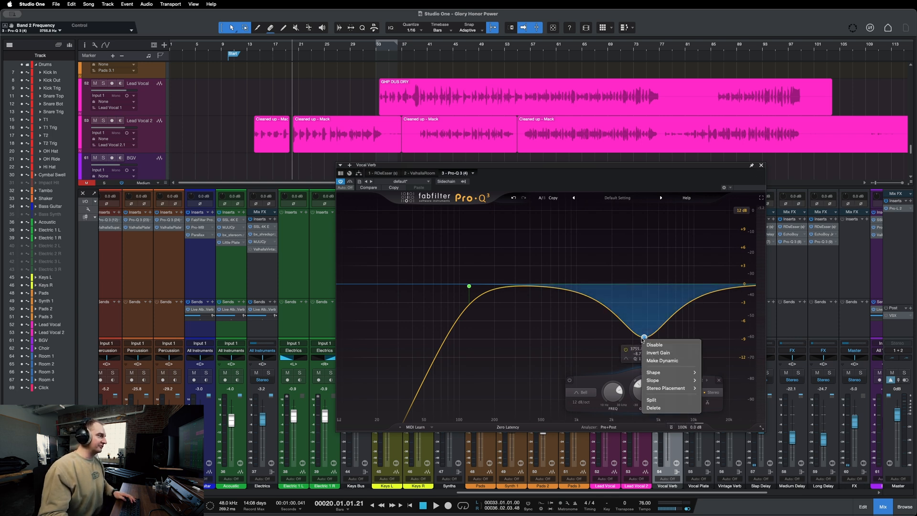
{"action": "left_click", "coordinate": [663, 409]}
{"action": "left_click", "coordinate": [761, 165]}
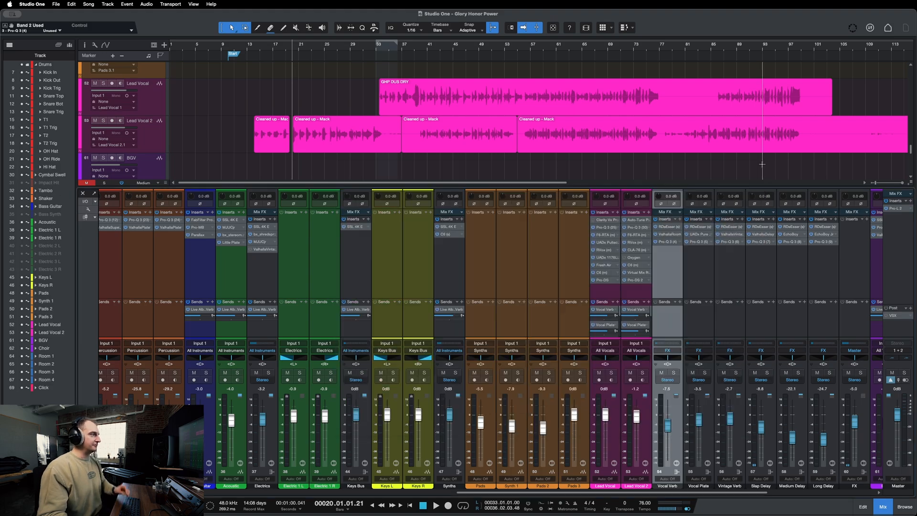